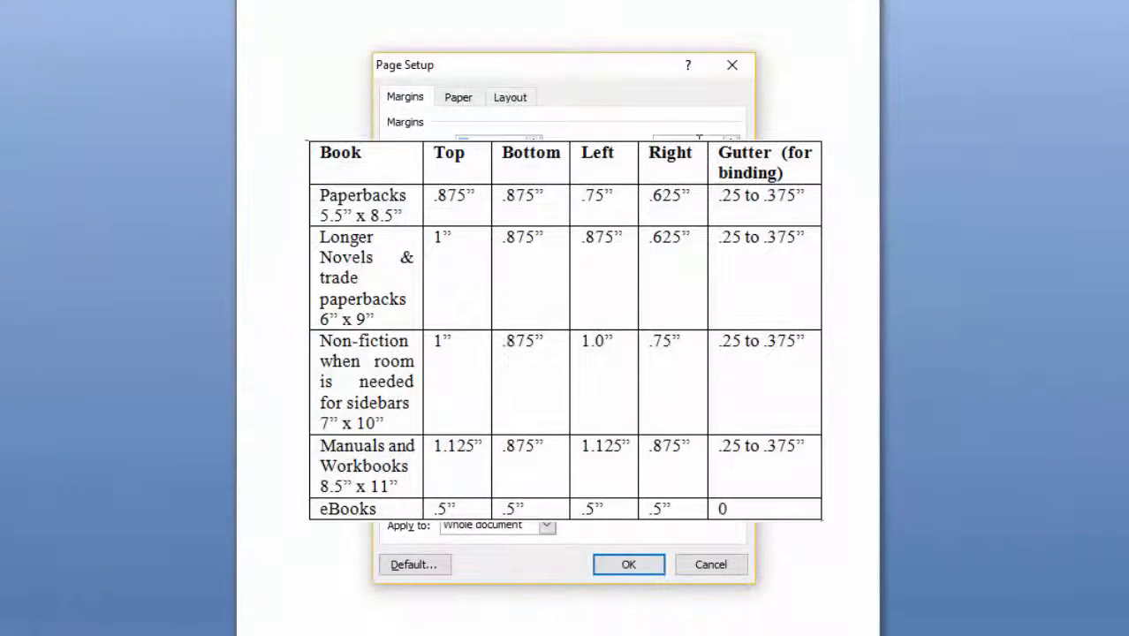
# Set the bottom margin to .875, left .875, right .625 and gutter .35, and choose Mirror margins for multiple pages.
pyautogui.moveTo(684, 143); pyautogui.dragTo(624, 143)
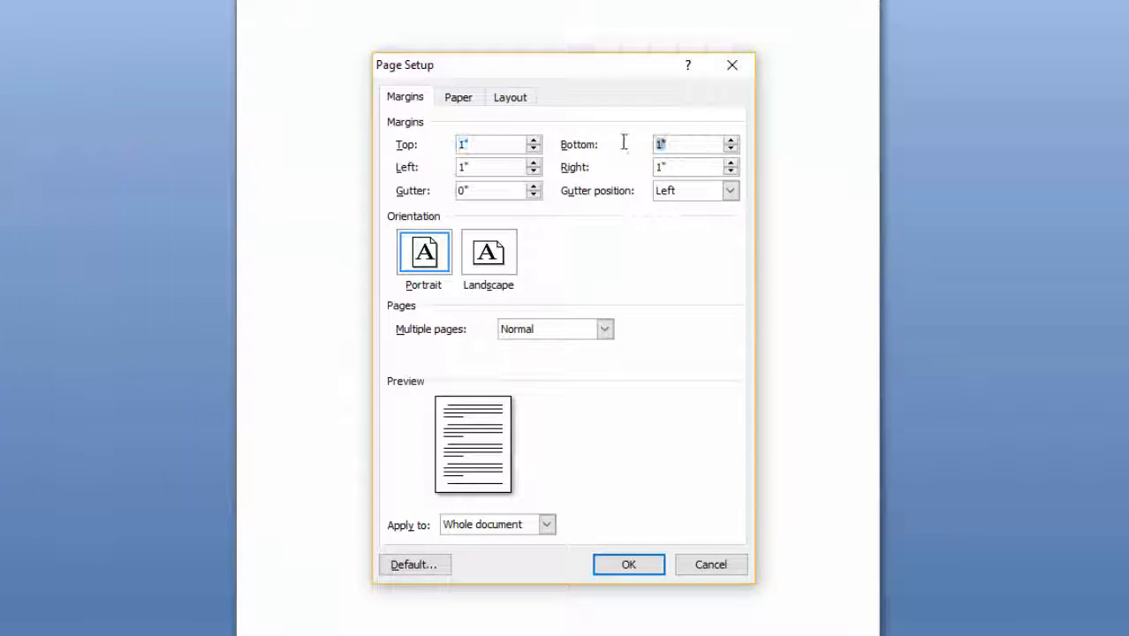
pyautogui.write('.875')
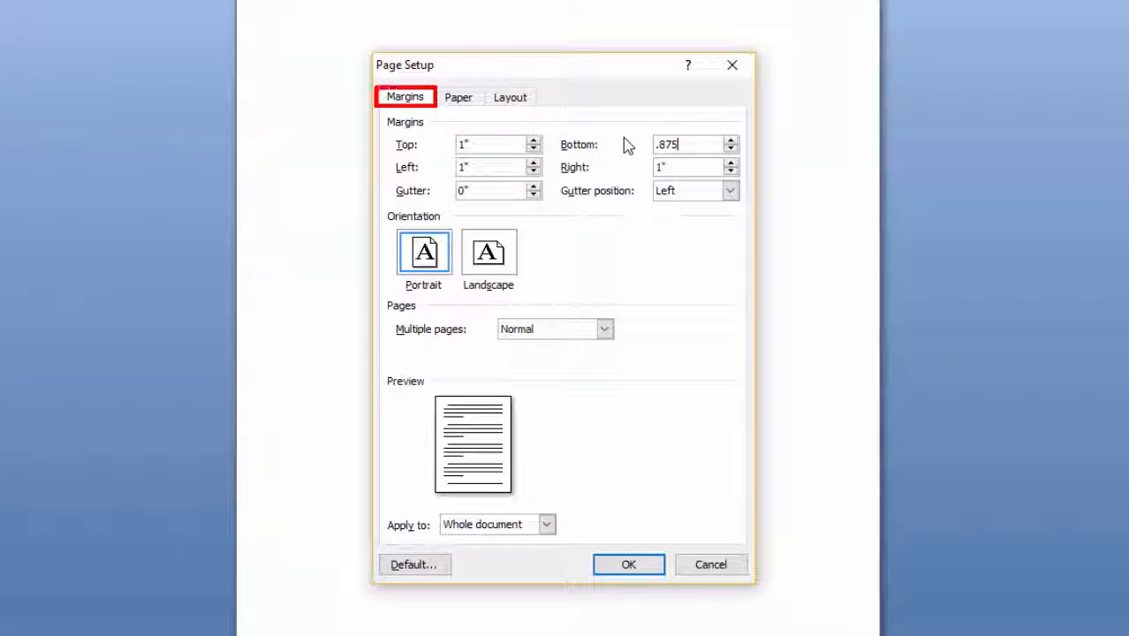
pyautogui.moveTo(499, 168); pyautogui.dragTo(422, 167)
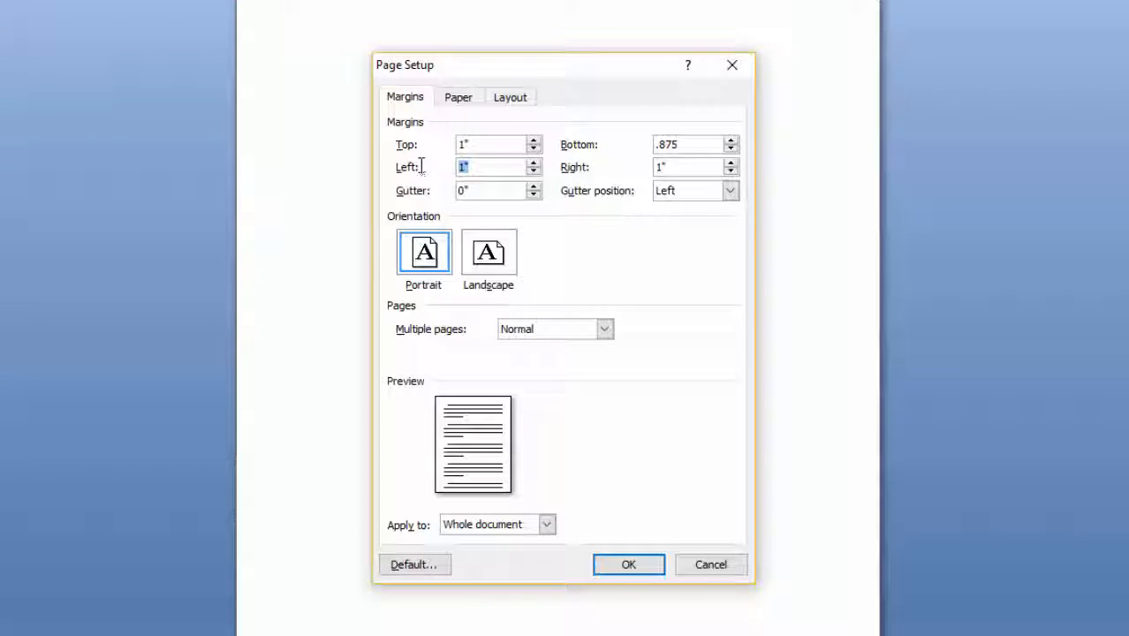
pyautogui.write('.875')
pyautogui.doubleClick(670, 167)
pyautogui.write('.625')
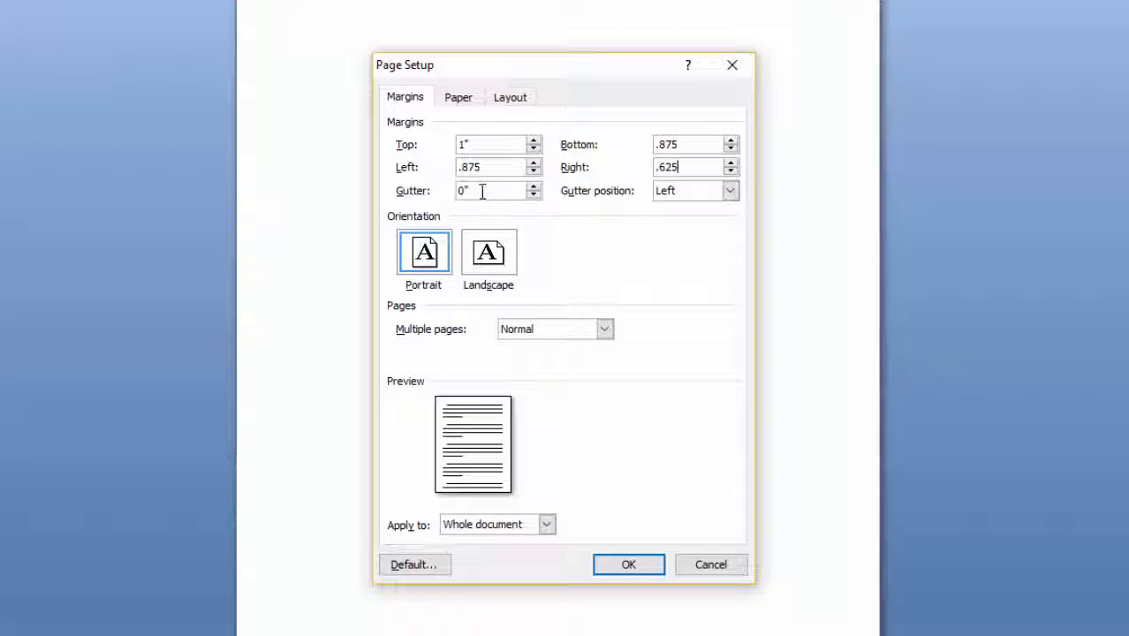
pyautogui.moveTo(479, 190); pyautogui.dragTo(436, 182)
pyautogui.write('.35')
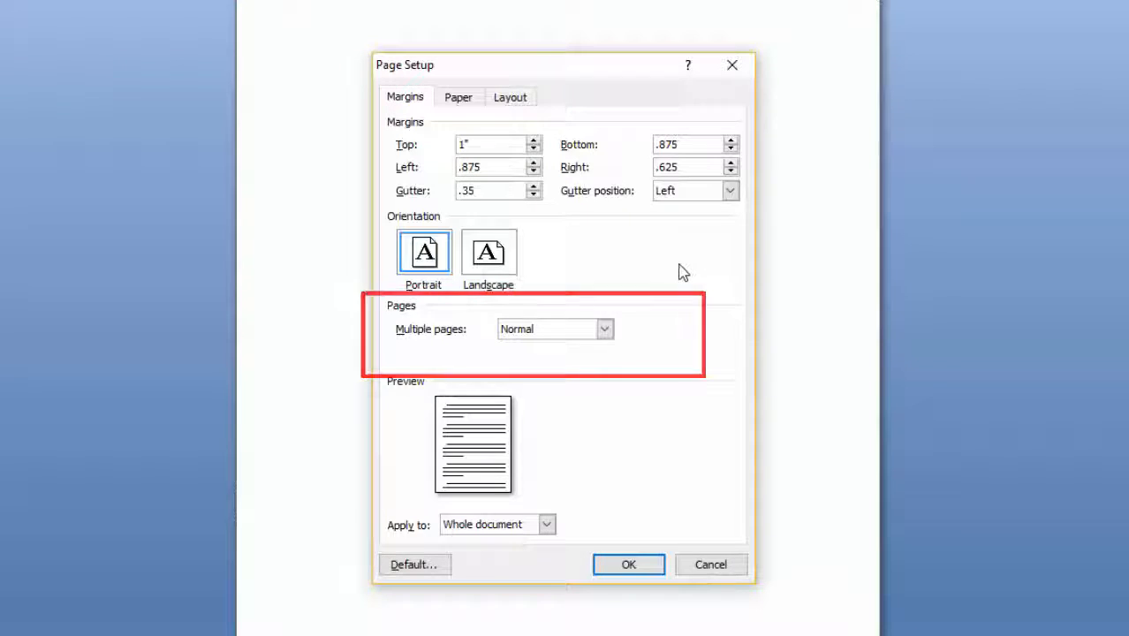
pyautogui.click(606, 329)
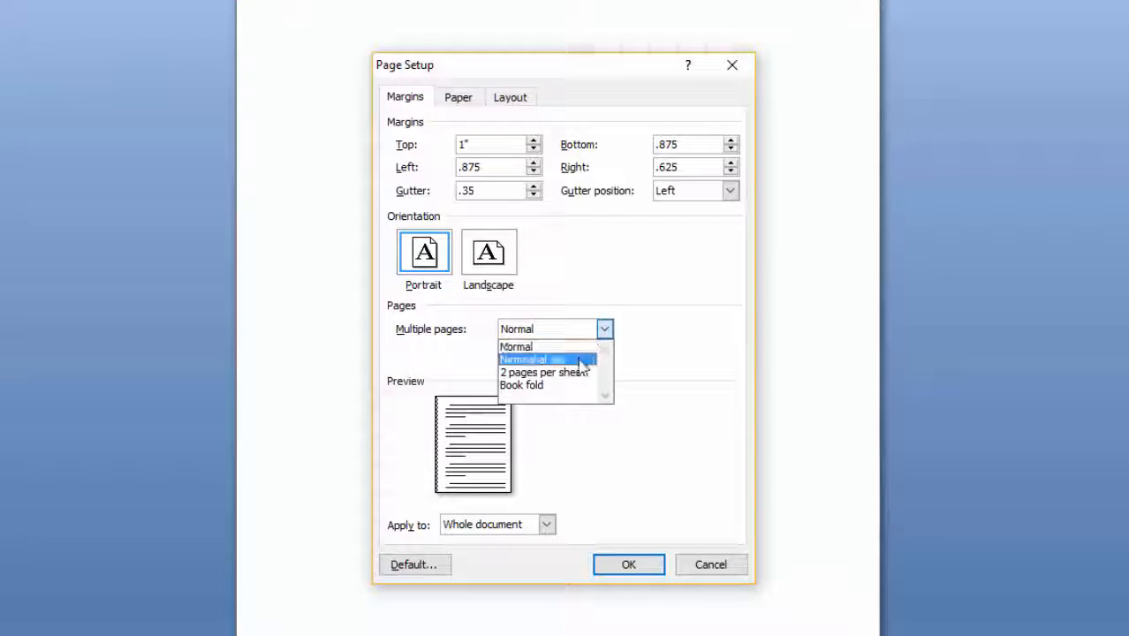
pyautogui.click(584, 361)
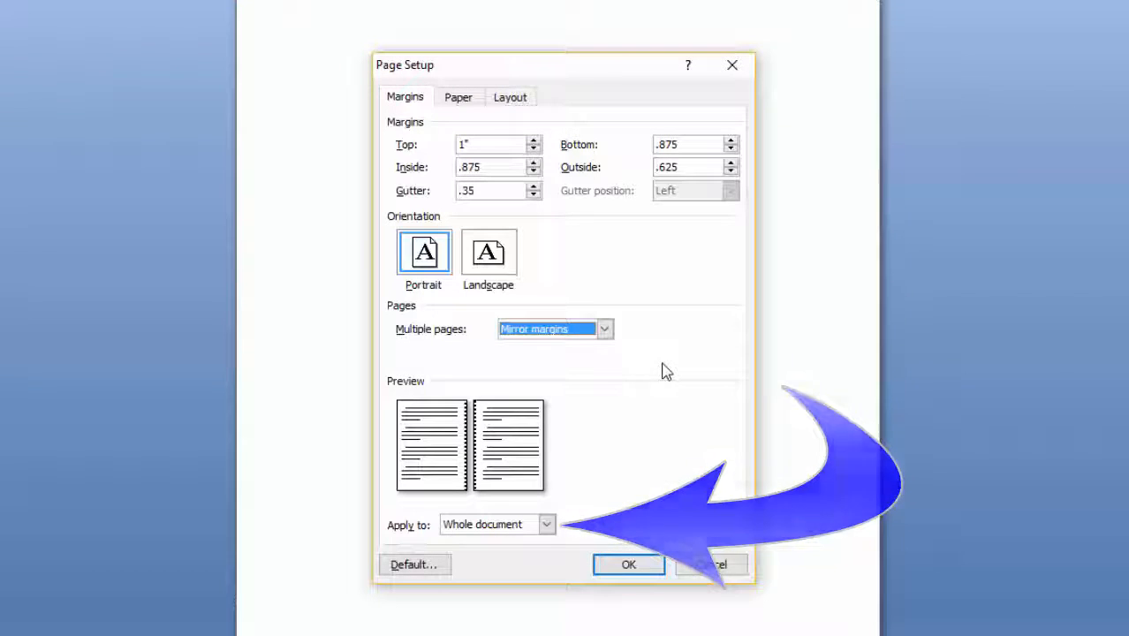
# Set the paper size to a custom 6 by 9 inches.
pyautogui.click(461, 105)
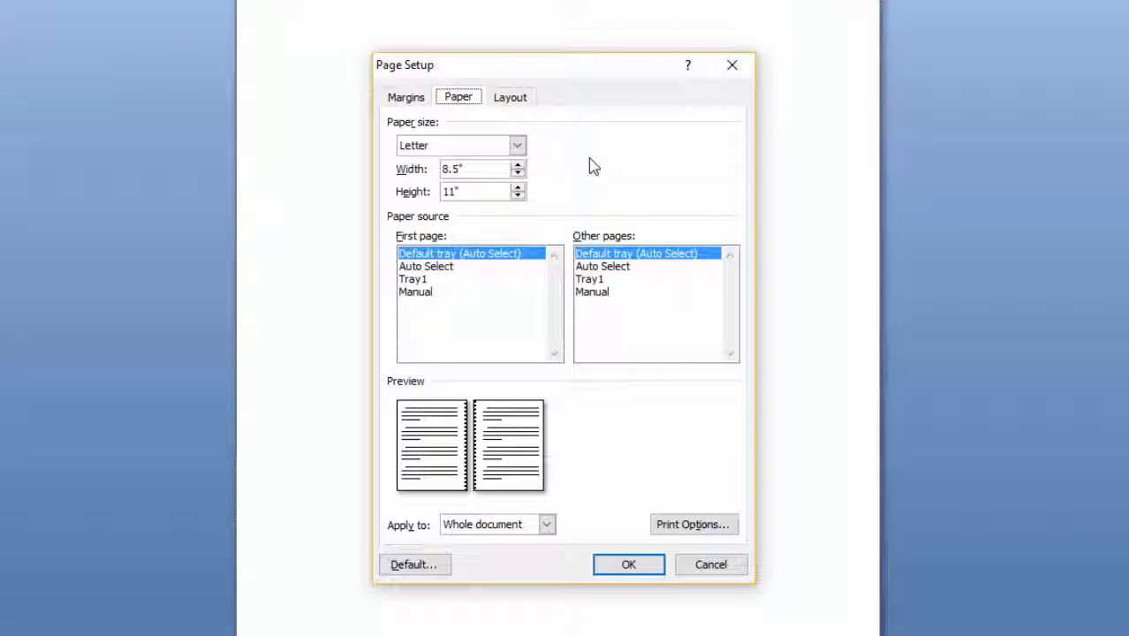
pyautogui.moveTo(467, 168); pyautogui.dragTo(400, 159)
pyautogui.write('6')
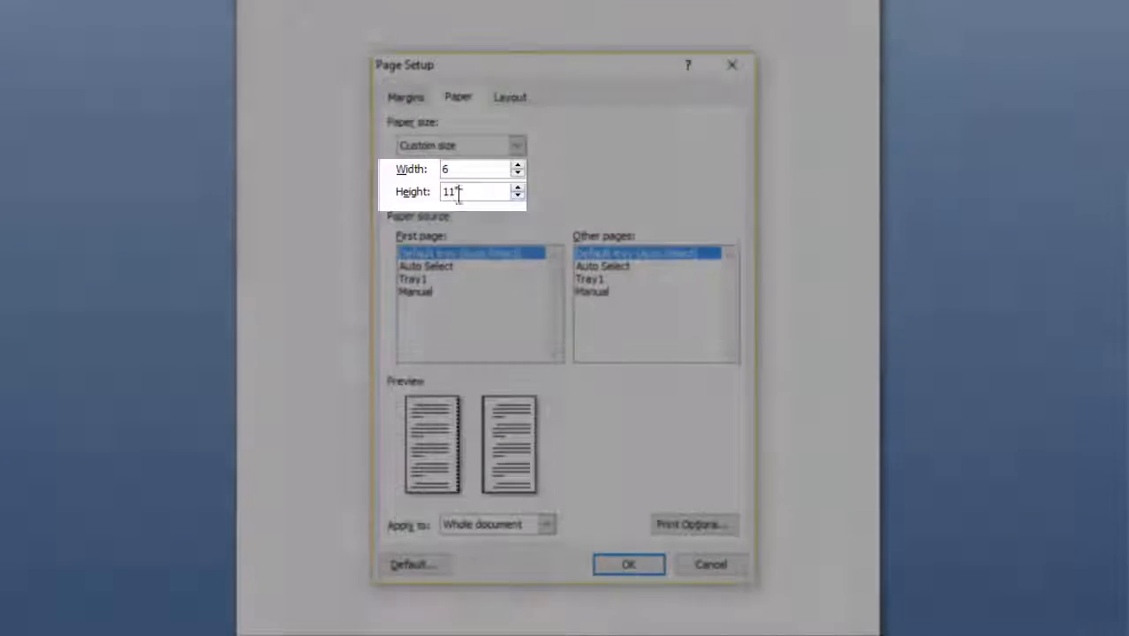
pyautogui.moveTo(457, 196); pyautogui.dragTo(431, 197)
pyautogui.write('9')
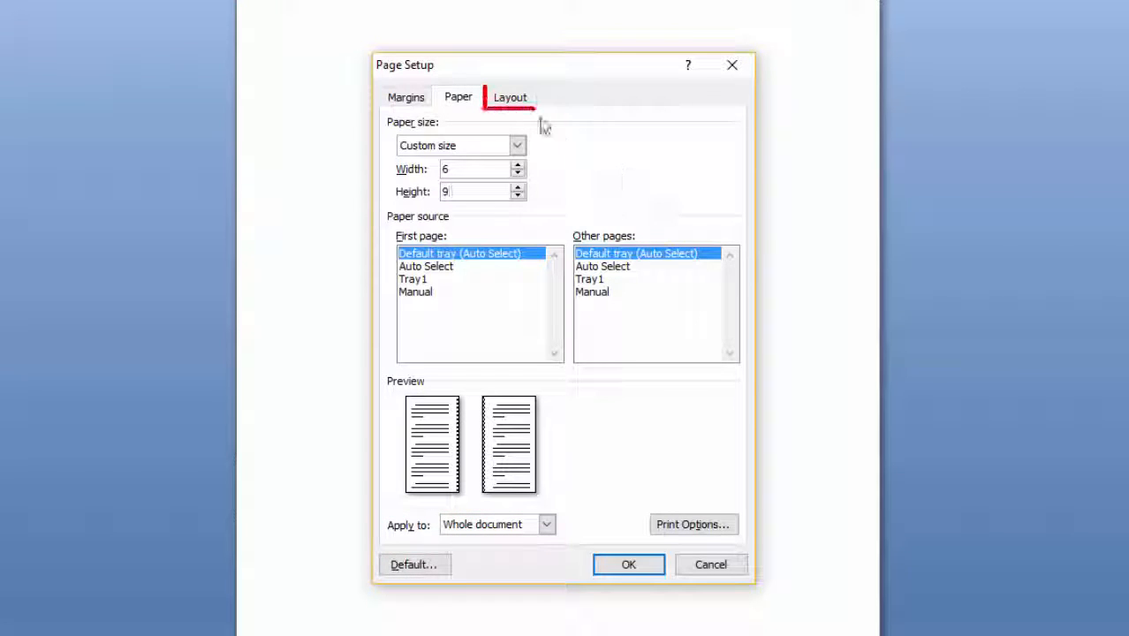
# Enable different odd and even and different first page headers and footers, and apply the page setup.
pyautogui.click(511, 99)
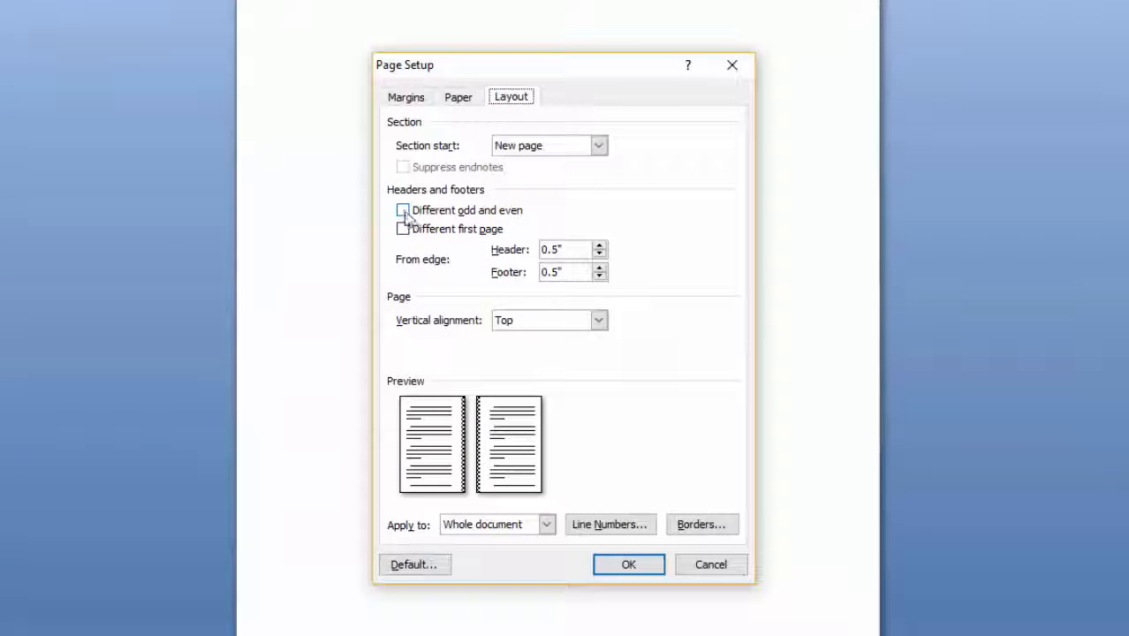
pyautogui.click(402, 212)
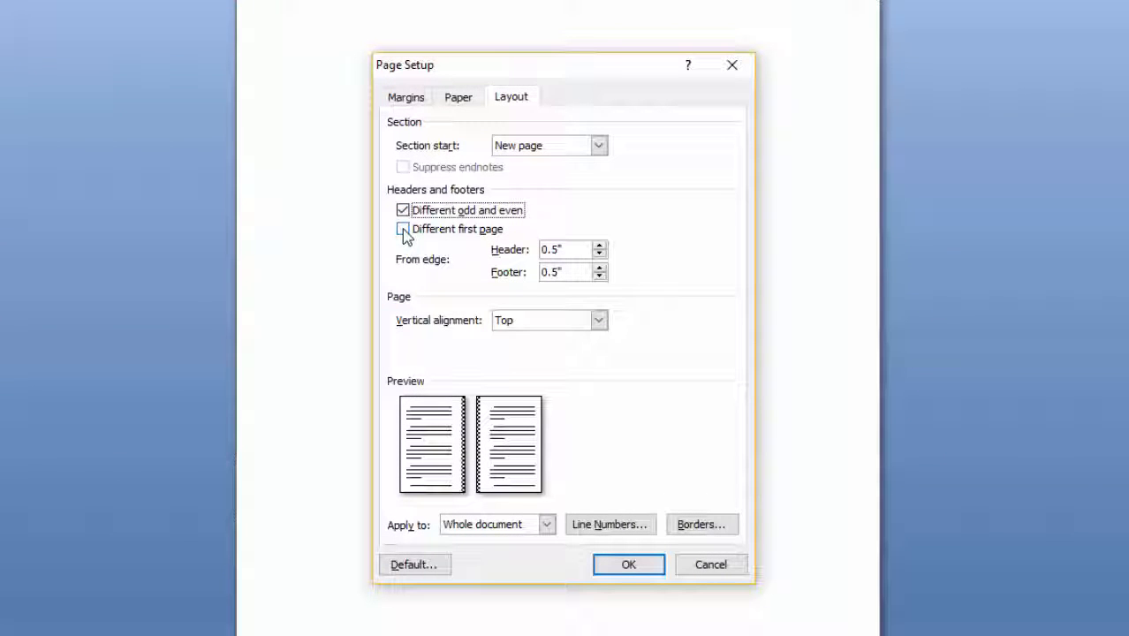
pyautogui.click(402, 231)
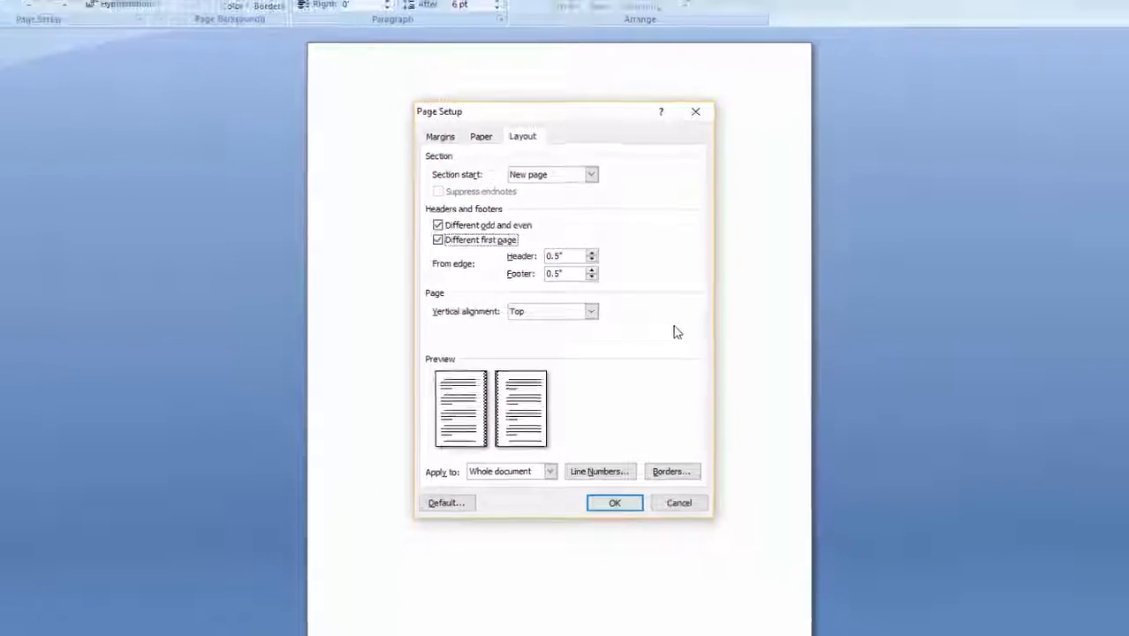
pyautogui.click(614, 502)
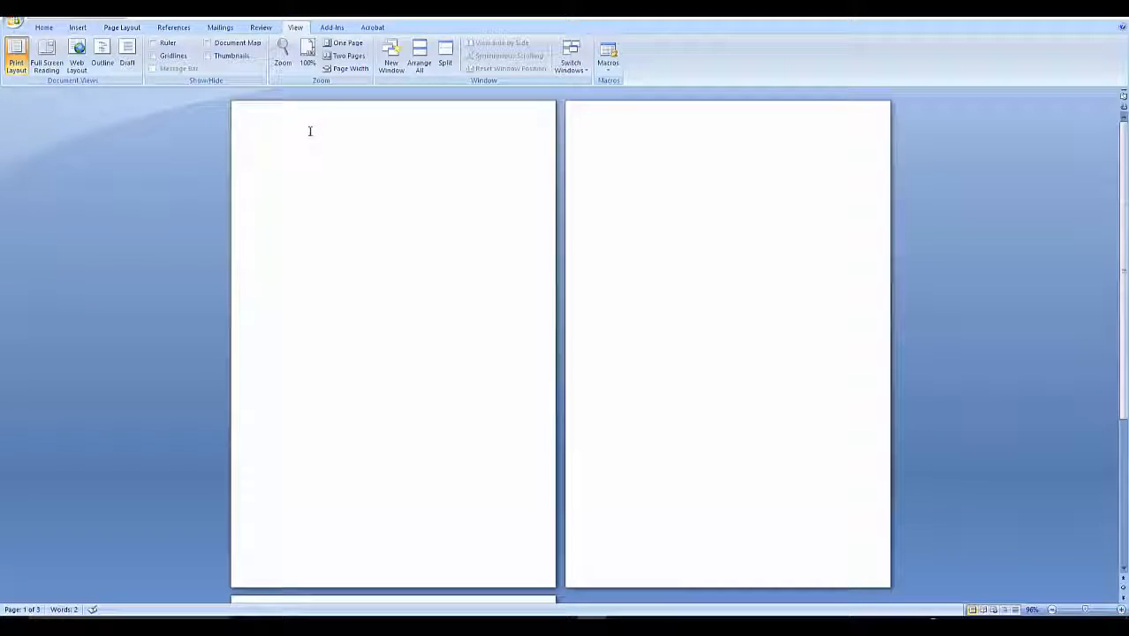
# Open the header for editing and enter Water Signs in the even page header.
pyautogui.click(78, 28)
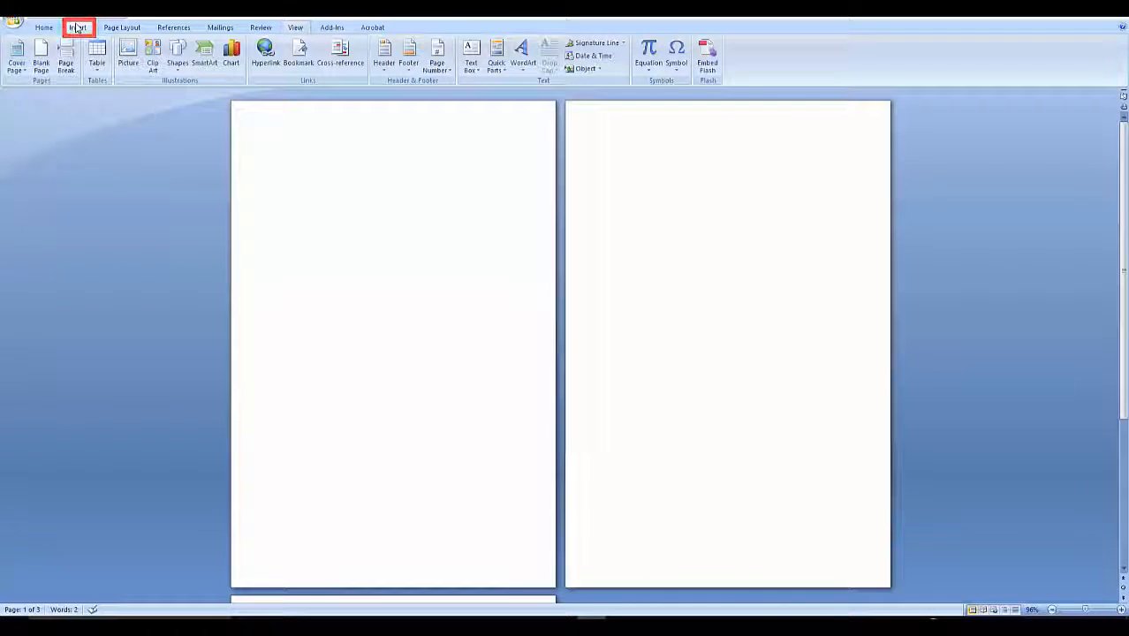
pyautogui.click(384, 61)
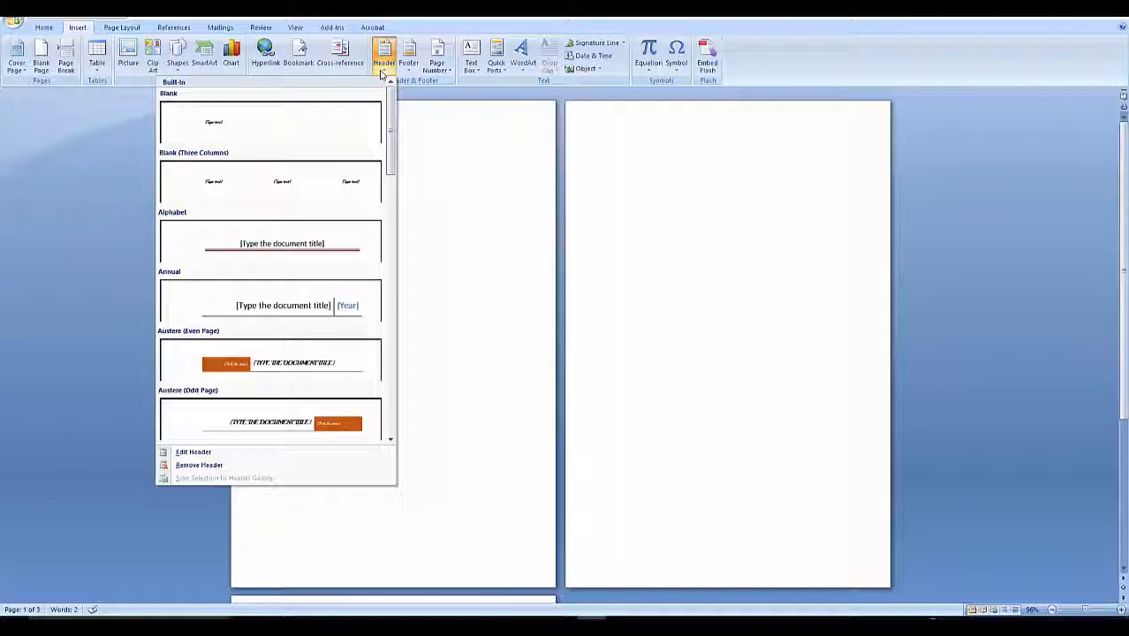
pyautogui.click(192, 452)
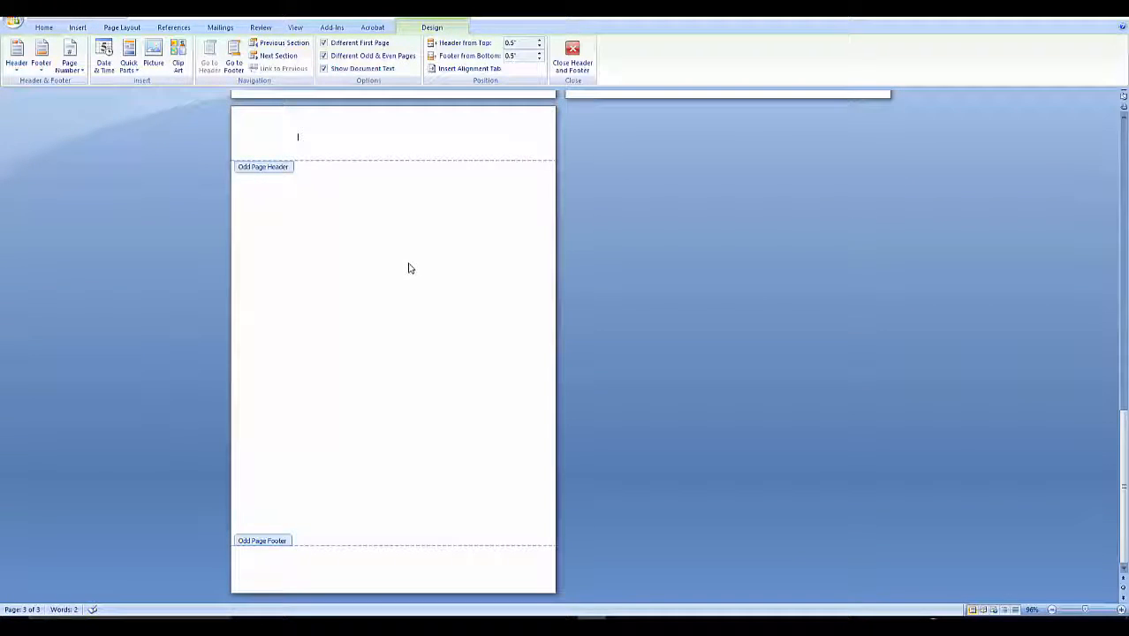
pyautogui.scroll(6, 414, 267)
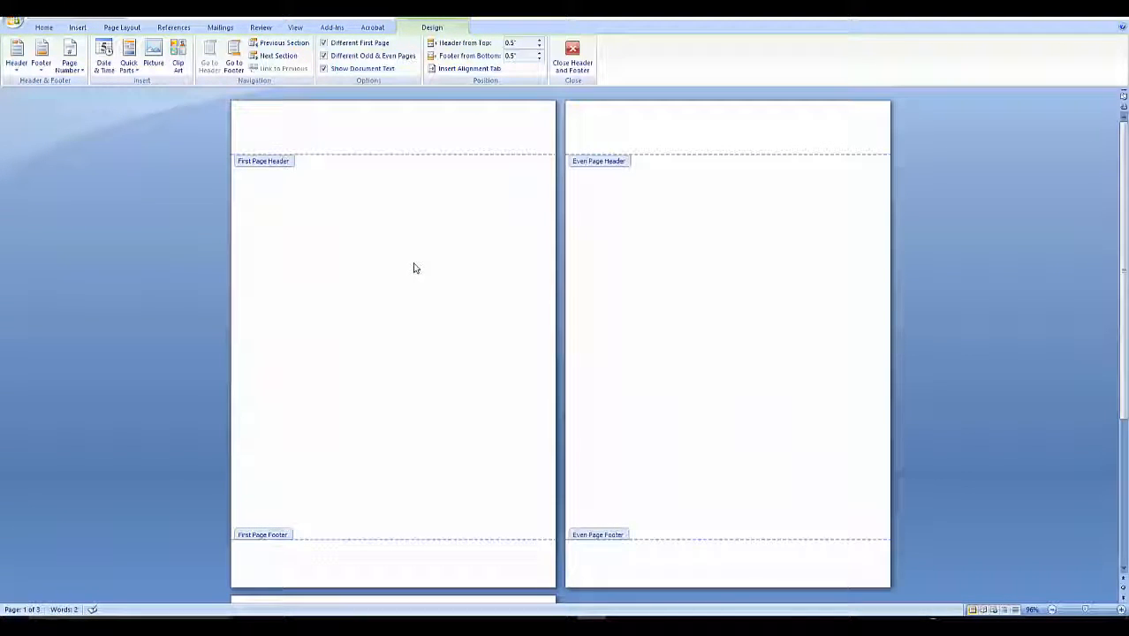
pyautogui.scroll(-3, 414, 267)
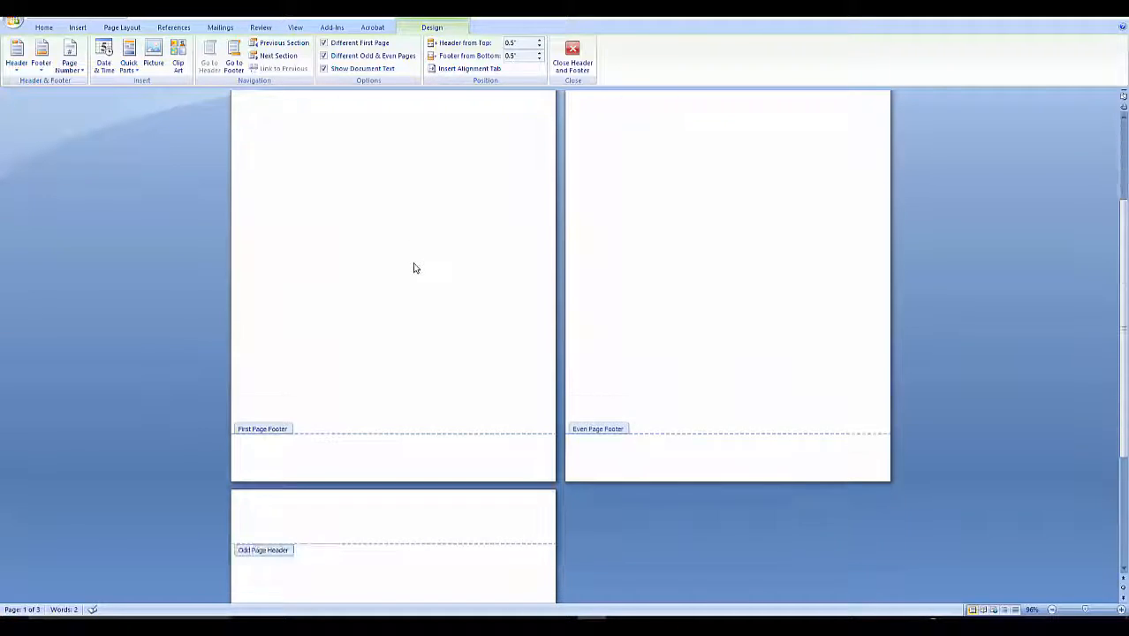
pyautogui.scroll(3, 415, 267)
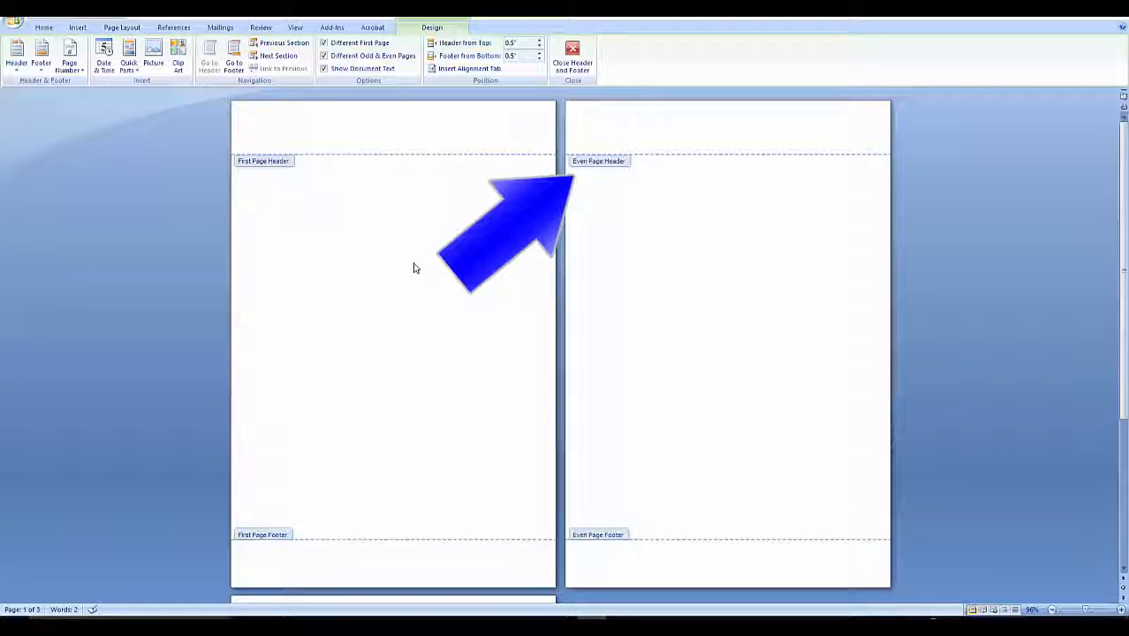
pyautogui.scroll(-5, 413, 267)
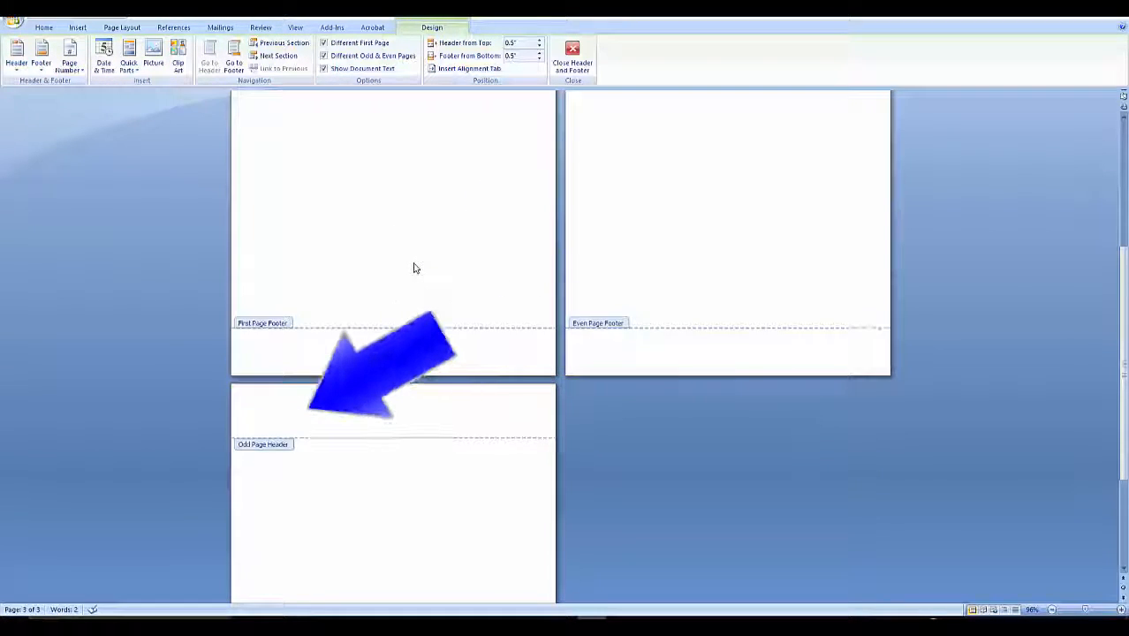
pyautogui.scroll(5, 413, 268)
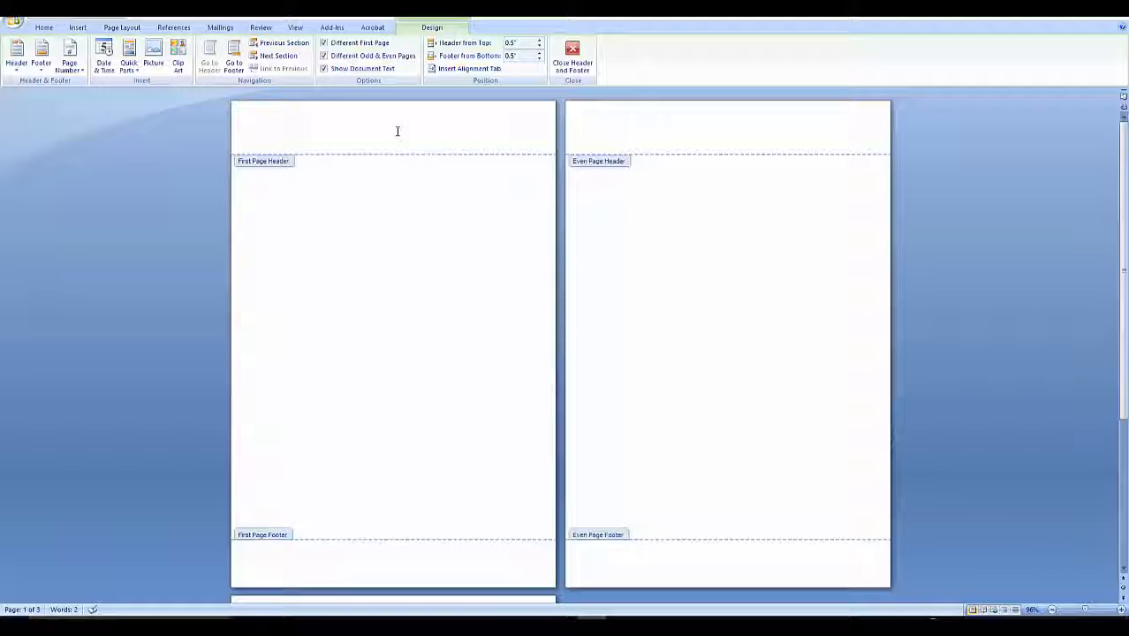
pyautogui.click(607, 128)
pyautogui.write('William Sh')
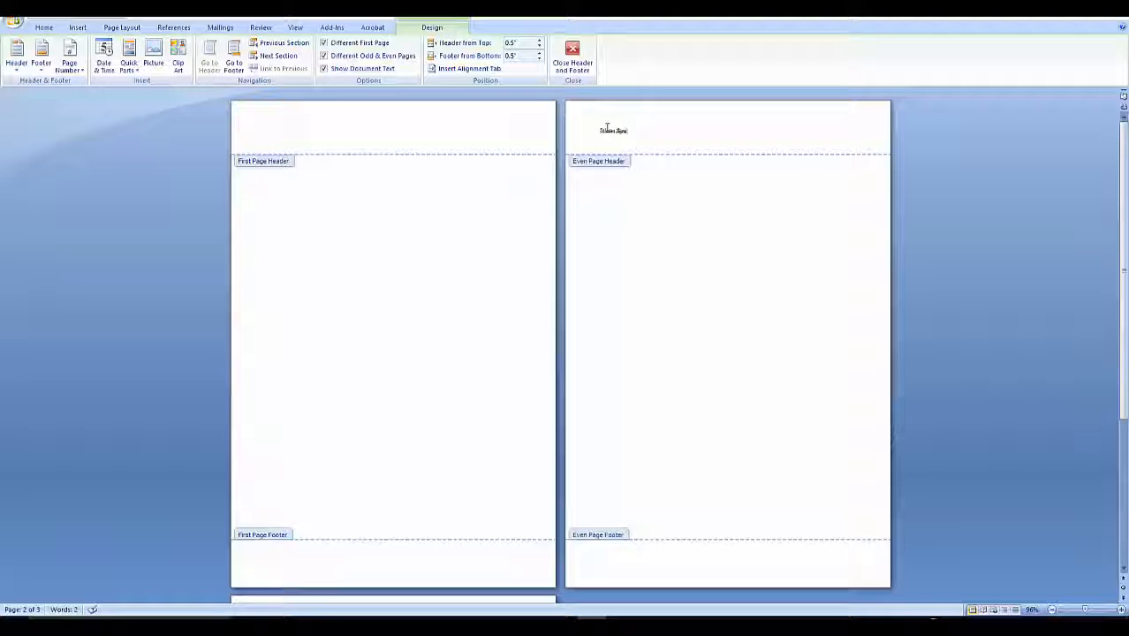
# Place the cursor in the odd page header and turn on the ruler.
pyautogui.scroll(-4, 433, 292)
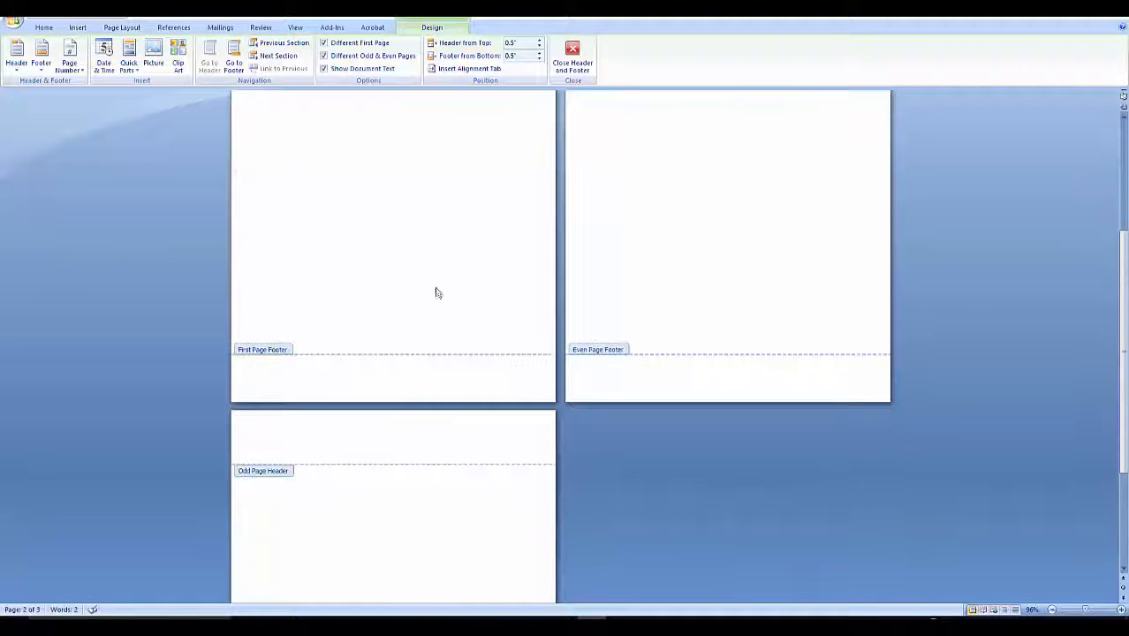
pyautogui.click(251, 449)
pyautogui.click(295, 28)
pyautogui.click(159, 42)
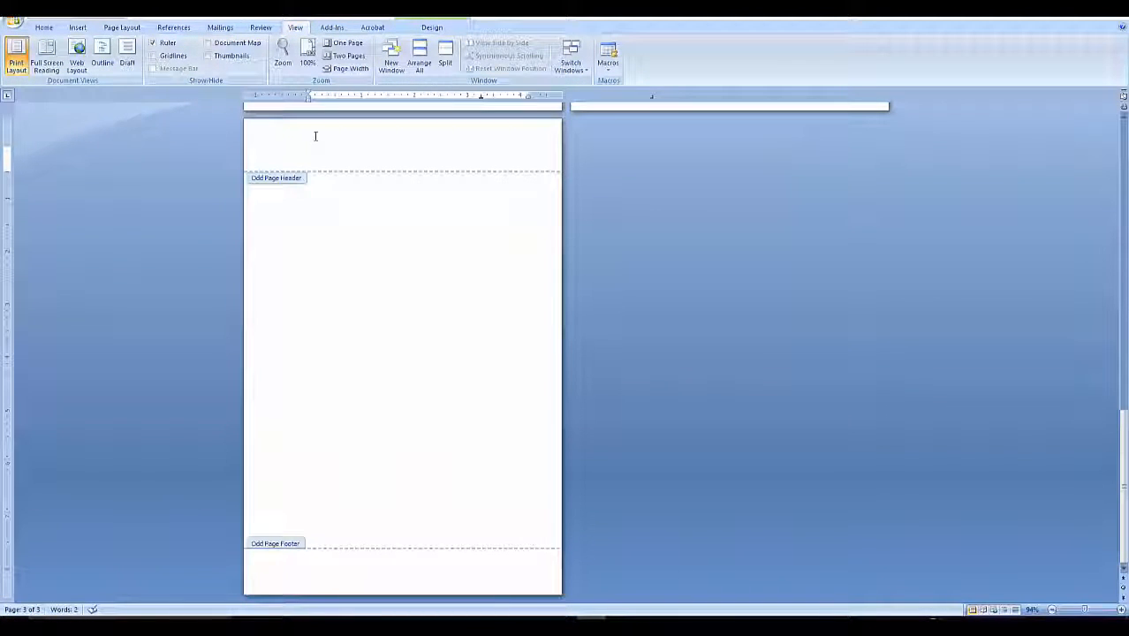
# Clear all the existing tab stops in the odd page header.
pyautogui.scroll(3, 378, 221)
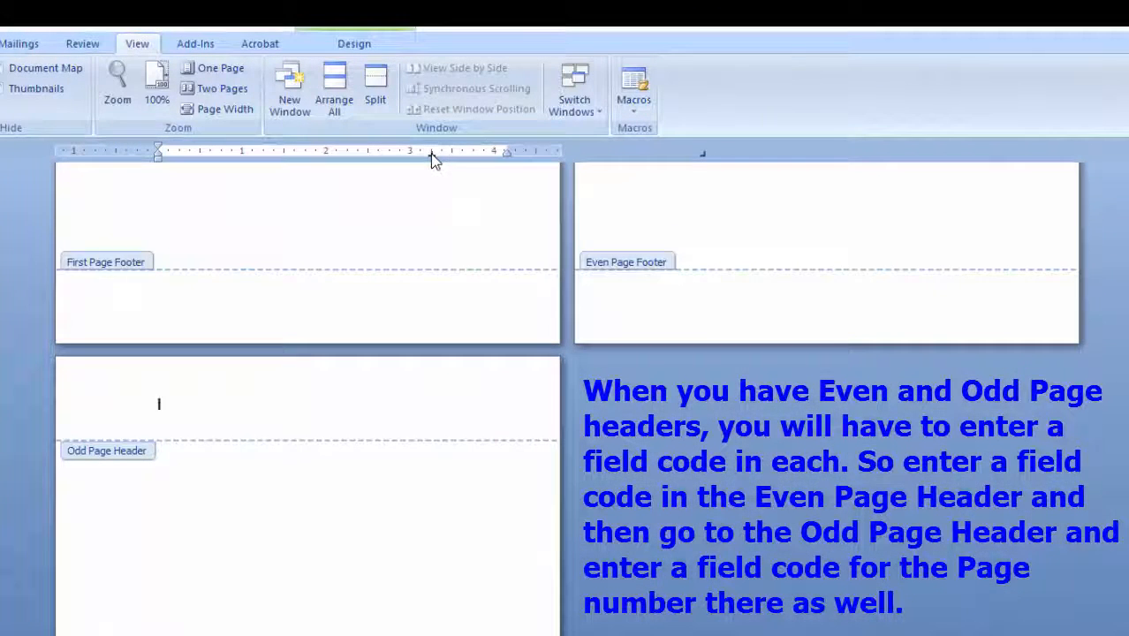
pyautogui.scroll(8, 442, 203)
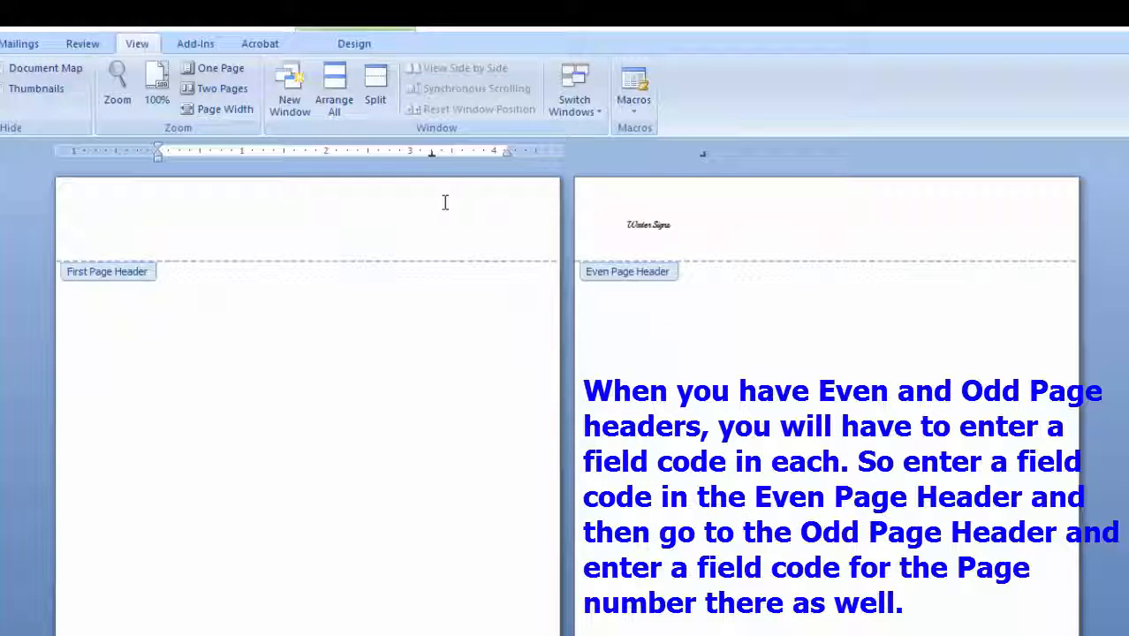
pyautogui.click(623, 225)
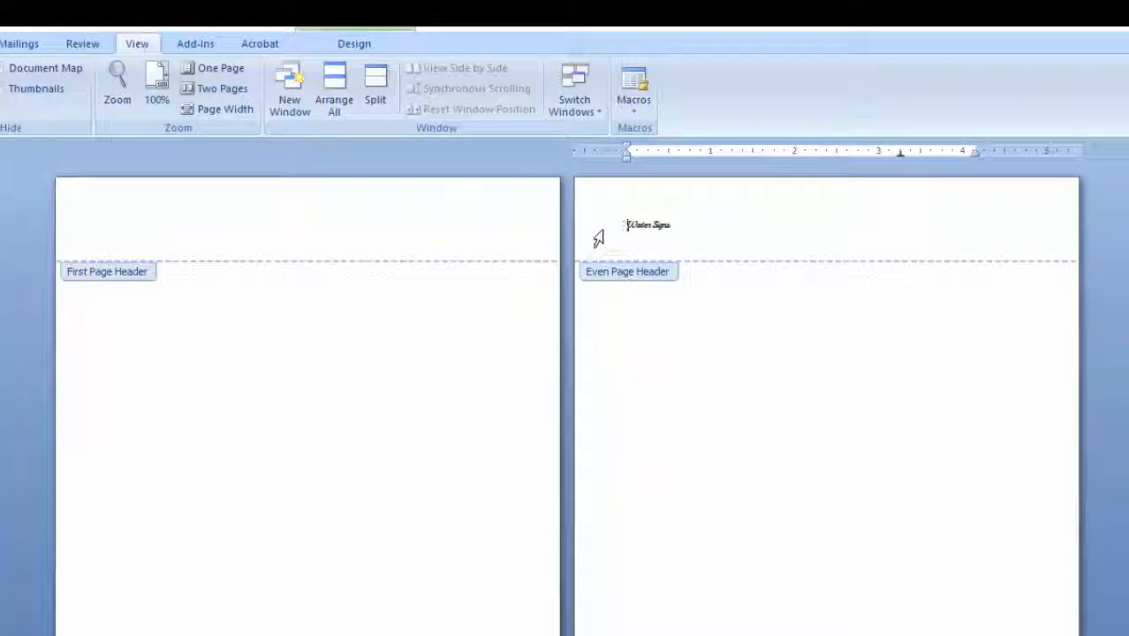
pyautogui.scroll(-6, 305, 313)
pyautogui.click(176, 619)
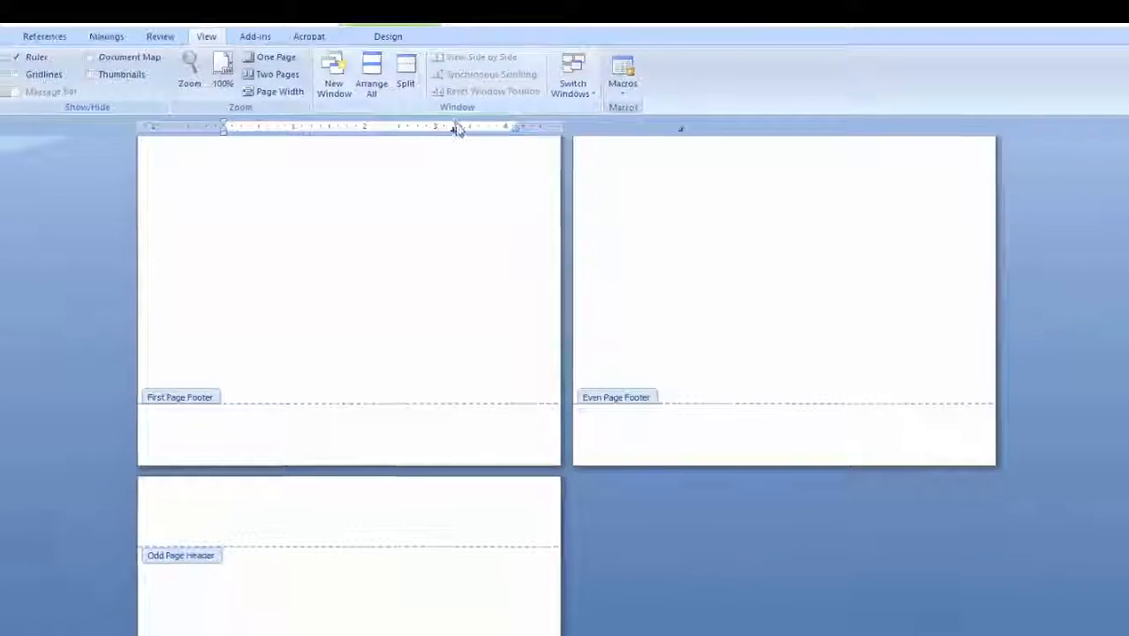
pyautogui.doubleClick(467, 115)
pyautogui.click(633, 438)
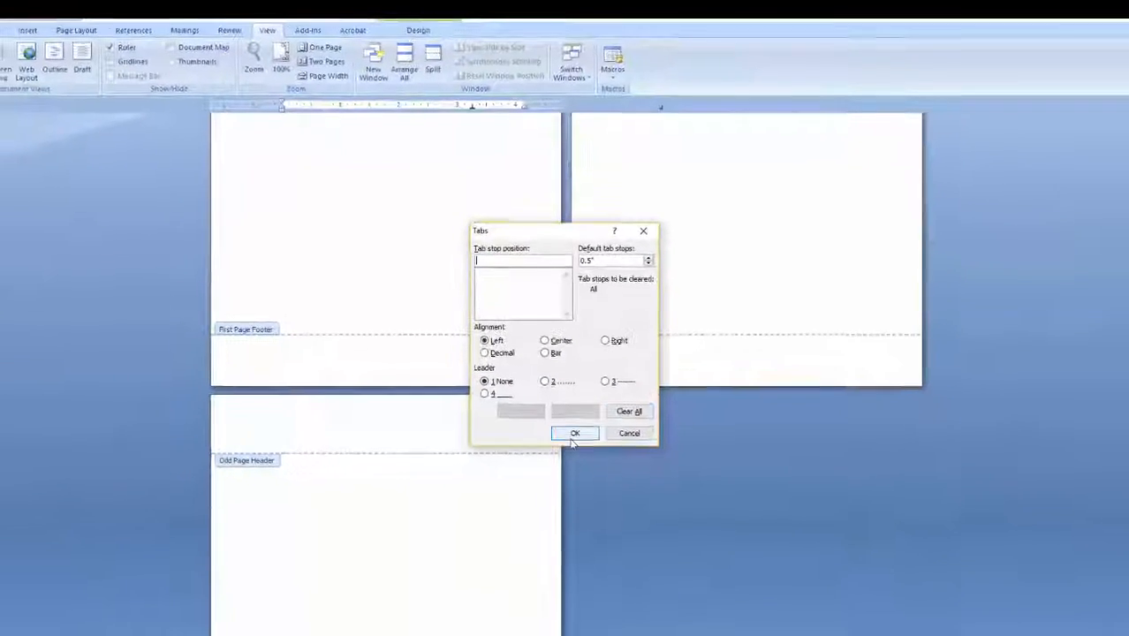
pyautogui.click(574, 433)
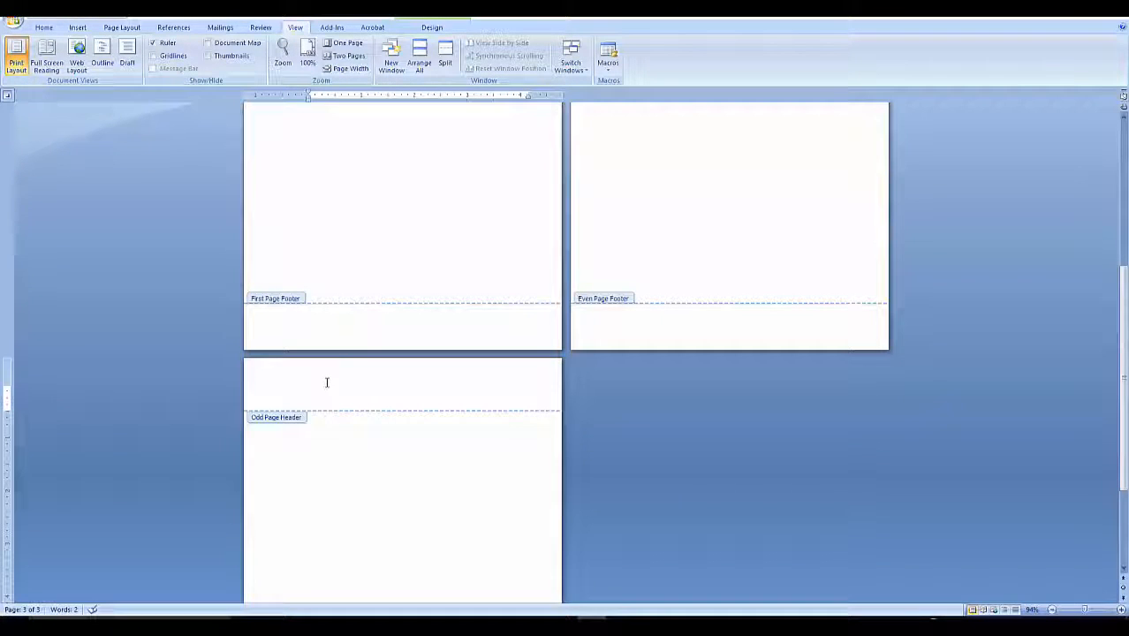
# Move the tab stop to the right margin, then tab over and enter the author's name in the odd page header.
pyautogui.moveTo(510, 95); pyautogui.dragTo(528, 97)
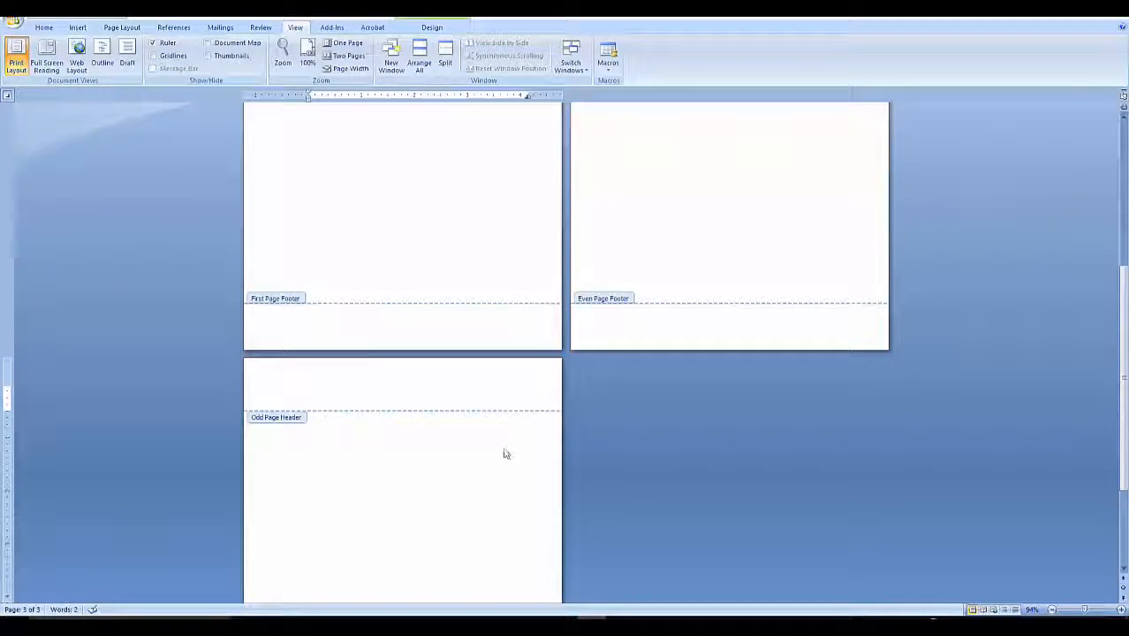
pyautogui.press('Tab')
pyautogui.write('Dana Ann DiGerard')
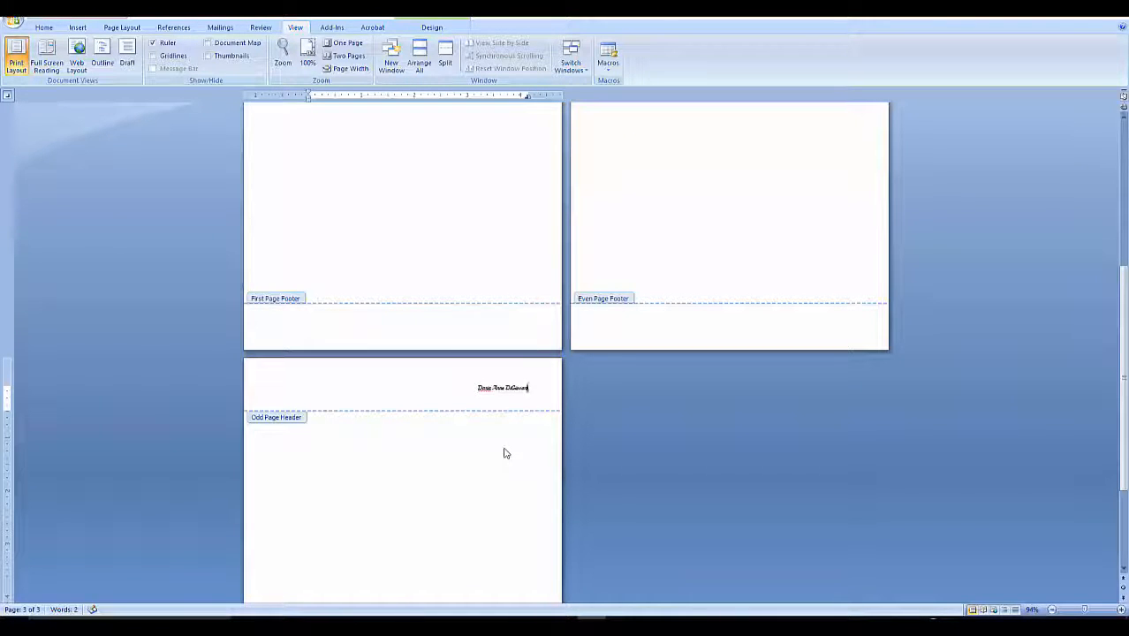
# Insert a plain page number at the cursor in the odd page header after the author's name, adding a slash separator.
pyautogui.hotkey('alt', 'n')
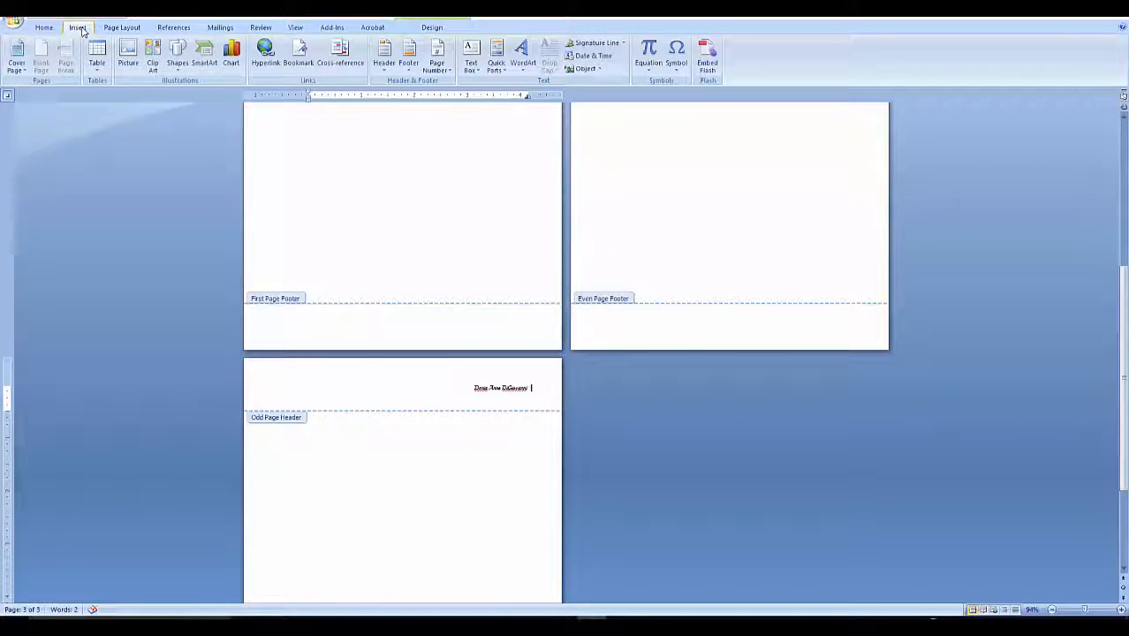
pyautogui.click(436, 65)
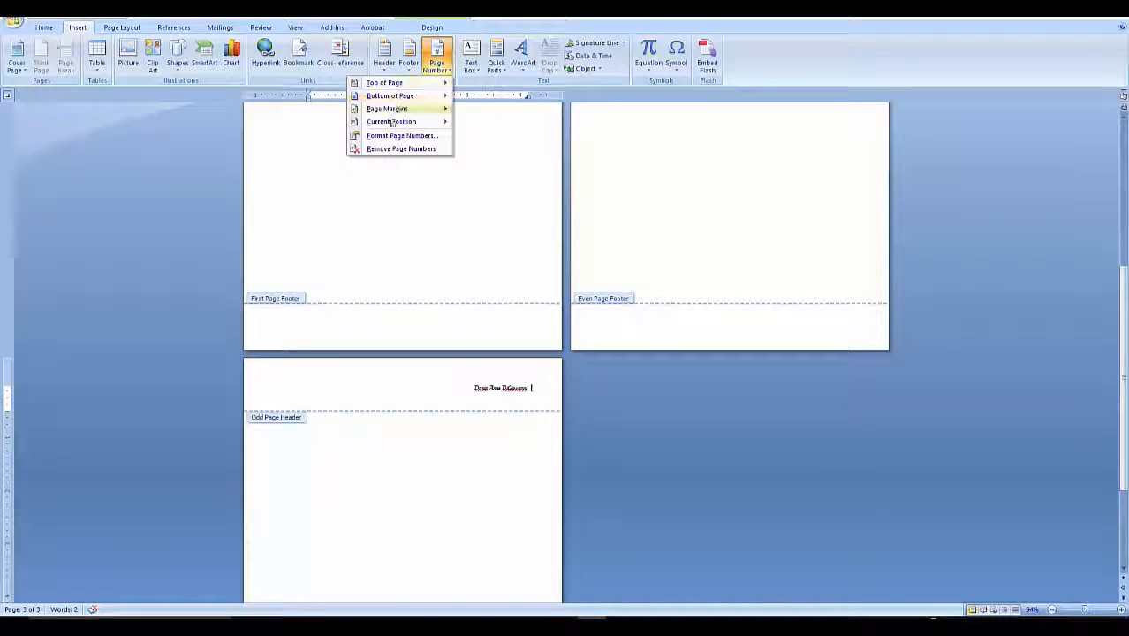
pyautogui.moveTo(392, 121)
pyautogui.click(272, 177)
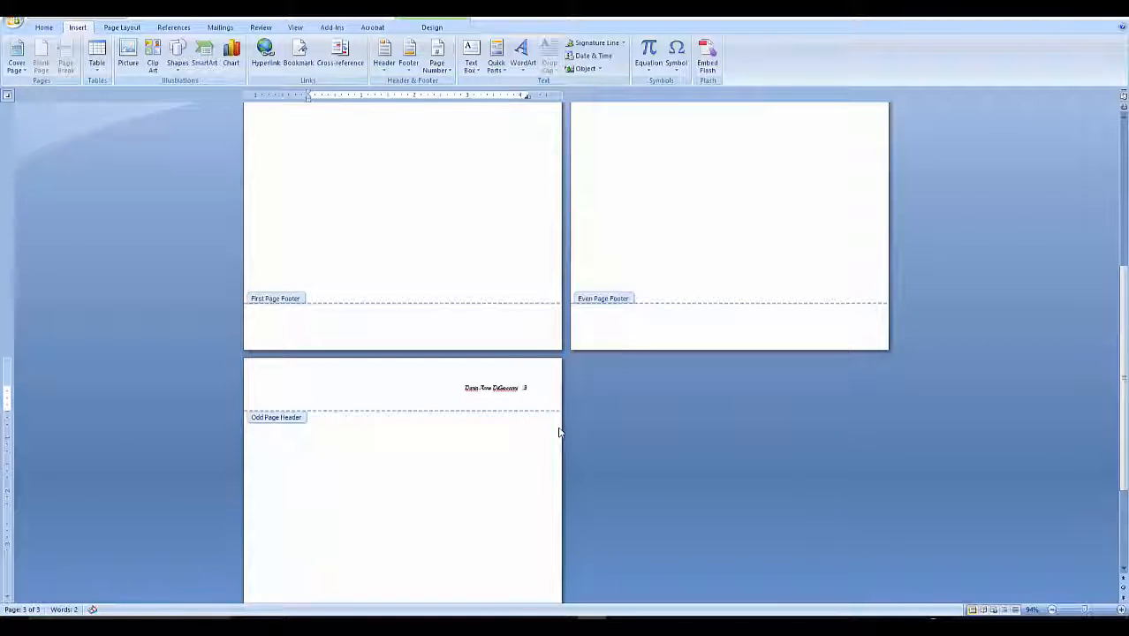
pyautogui.write('/')
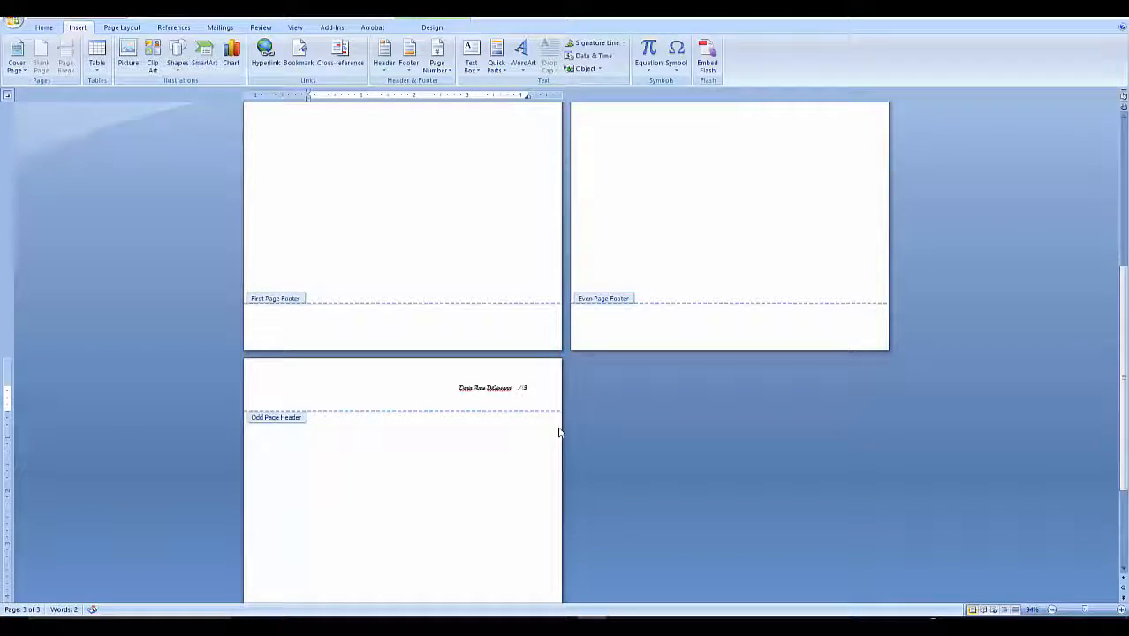
# Insert a plain page number before Water Signs in the even page header, followed by a slash separator.
pyautogui.scroll(3, 566, 415)
pyautogui.scroll(3, 566, 415)
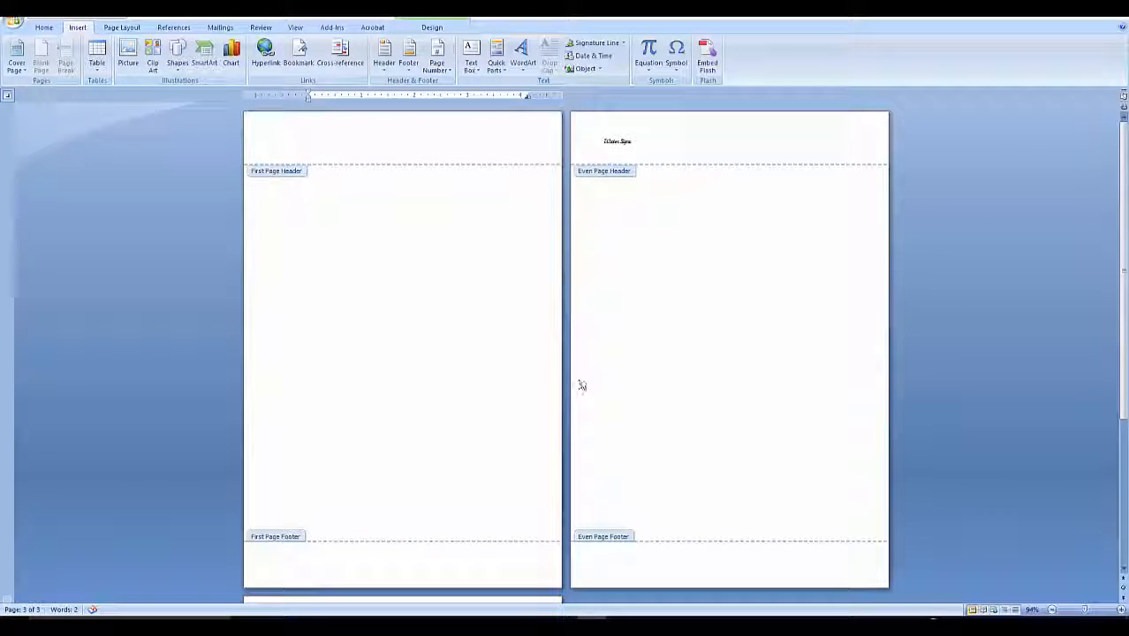
pyautogui.click(602, 143)
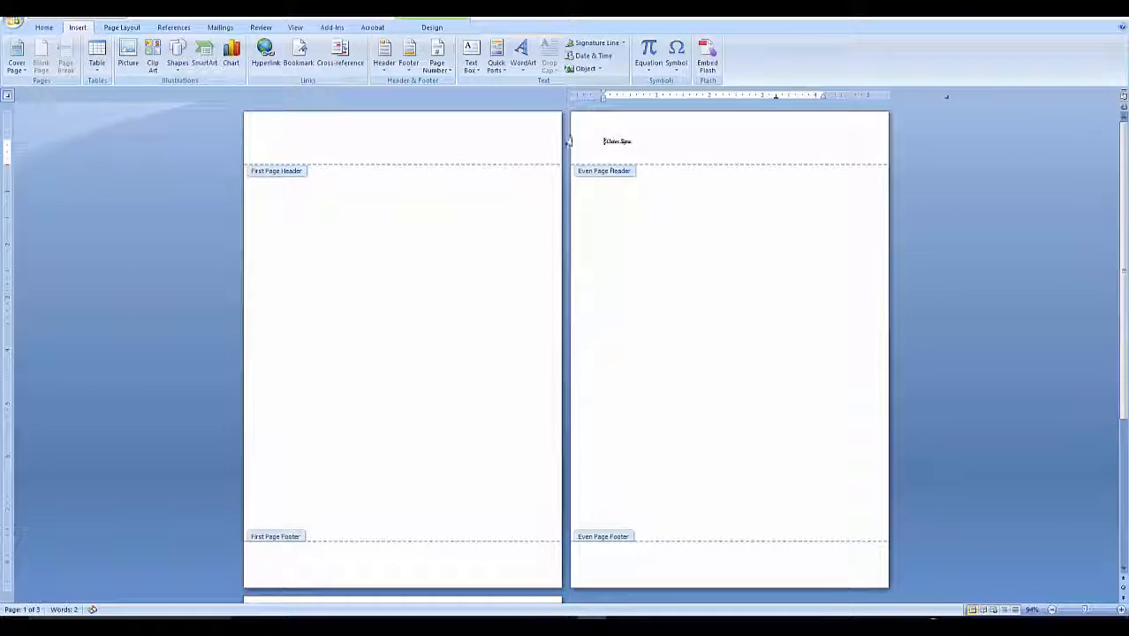
pyautogui.click(437, 64)
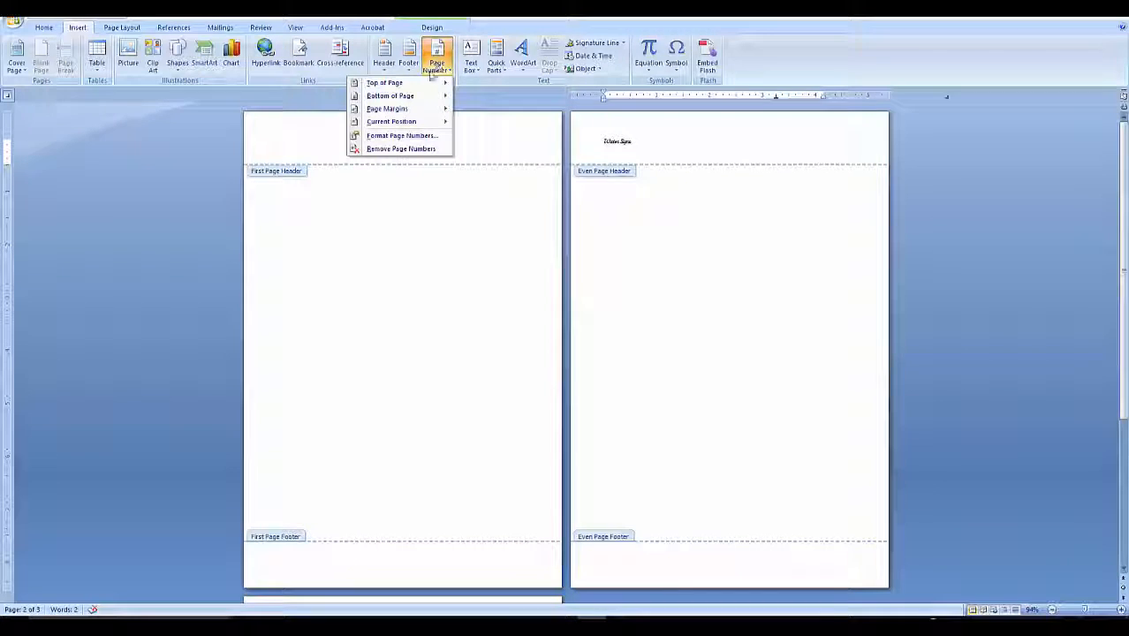
pyautogui.moveTo(404, 123)
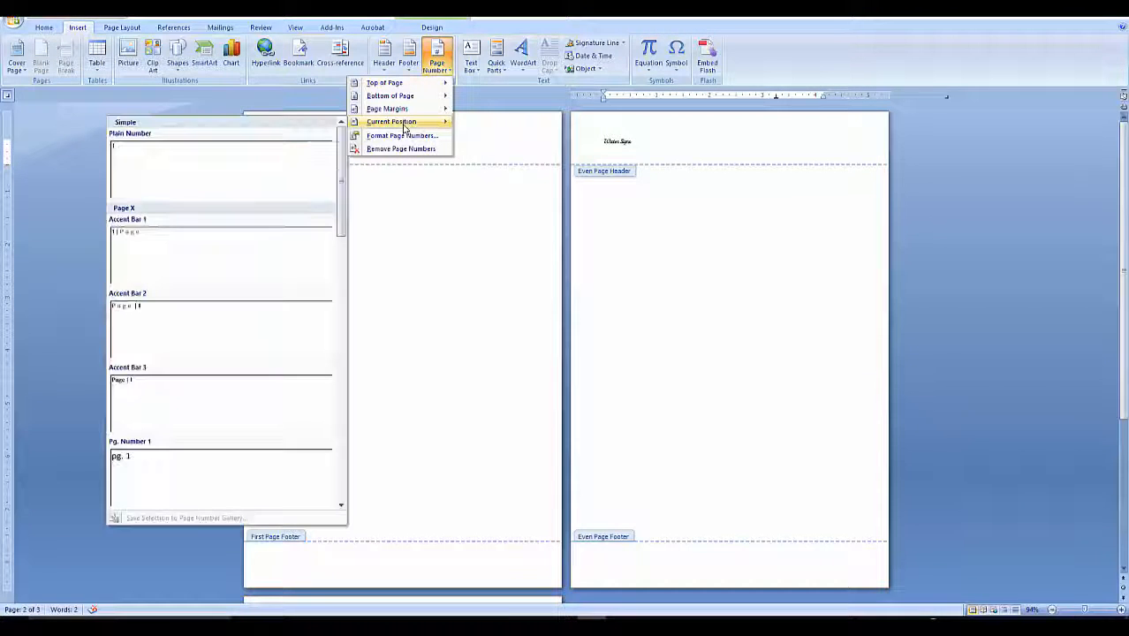
pyautogui.click(252, 174)
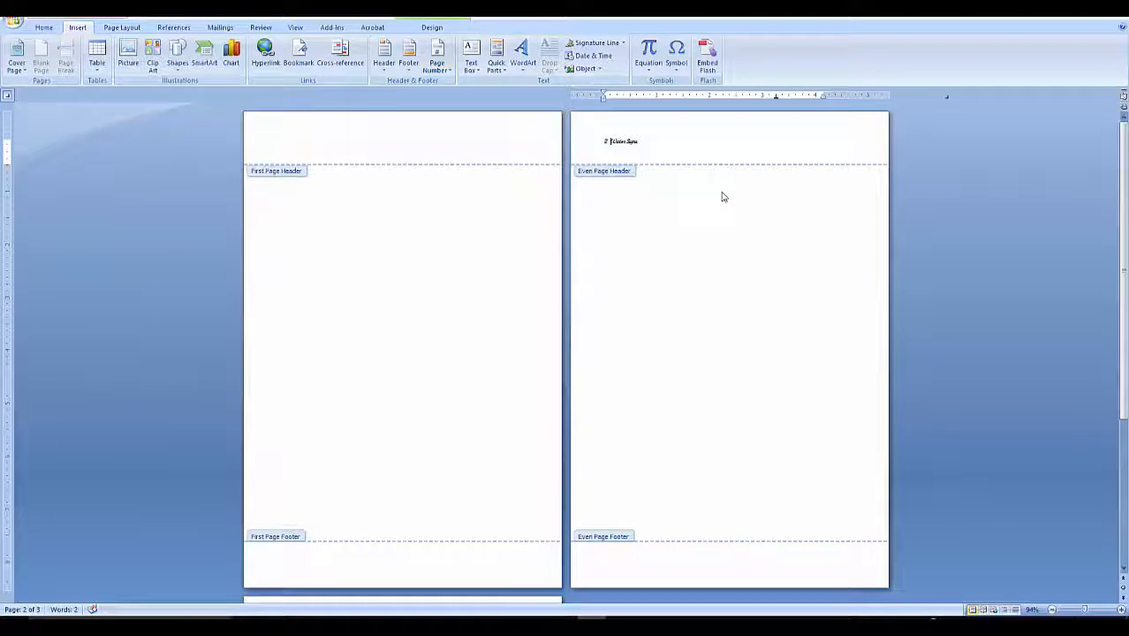
pyautogui.write('/')
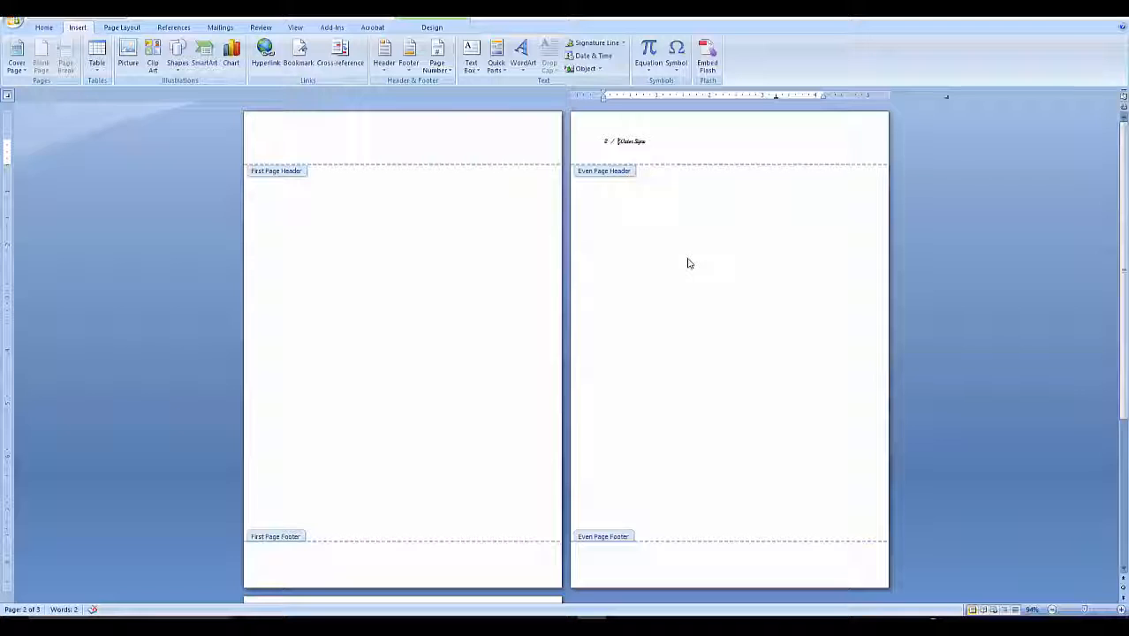
# Close the header, place the cursor in the body of page 2 and show formatting marks.
pyautogui.doubleClick(306, 229)
pyautogui.click(665, 191)
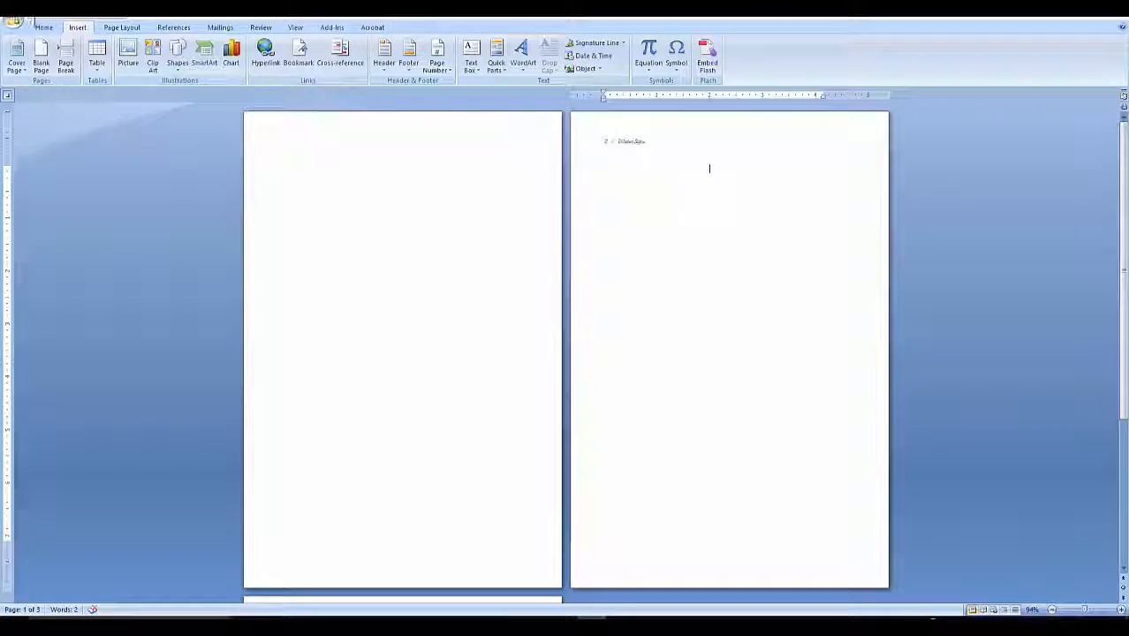
pyautogui.click(40, 28)
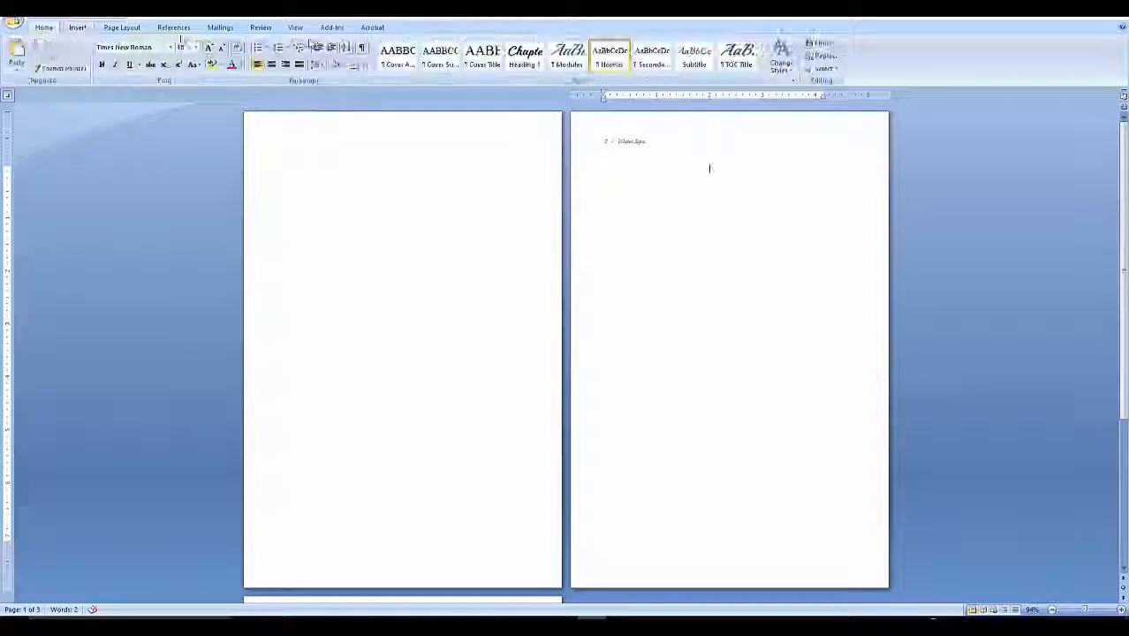
pyautogui.click(361, 46)
# Insert a Next Page section break on page 2.
pyautogui.click(112, 28)
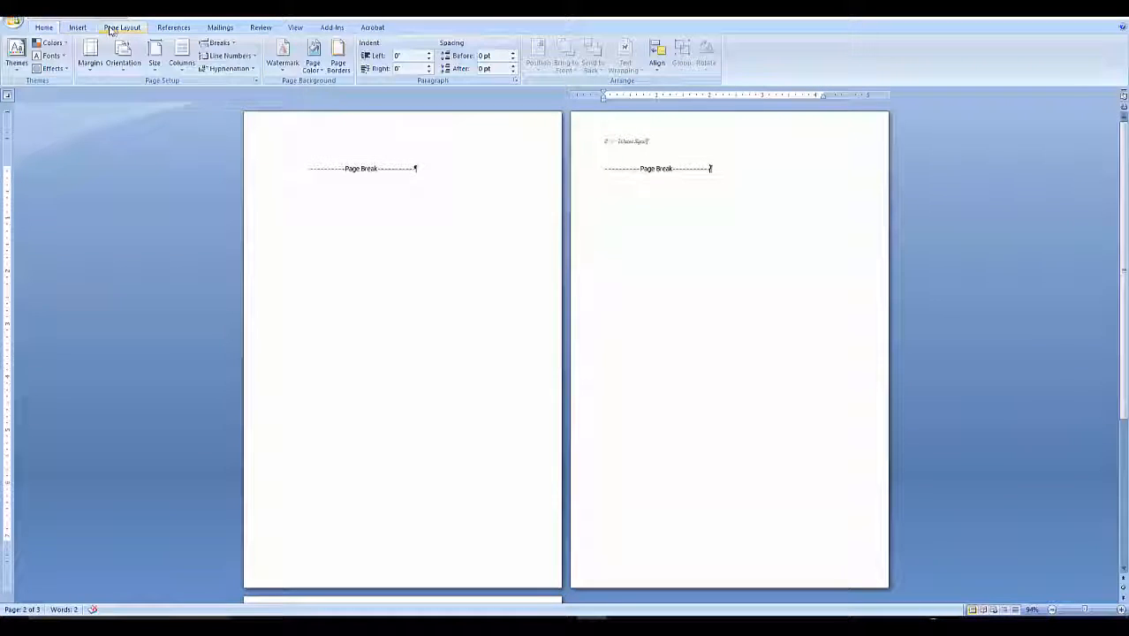
pyautogui.click(218, 43)
pyautogui.click(180, 195)
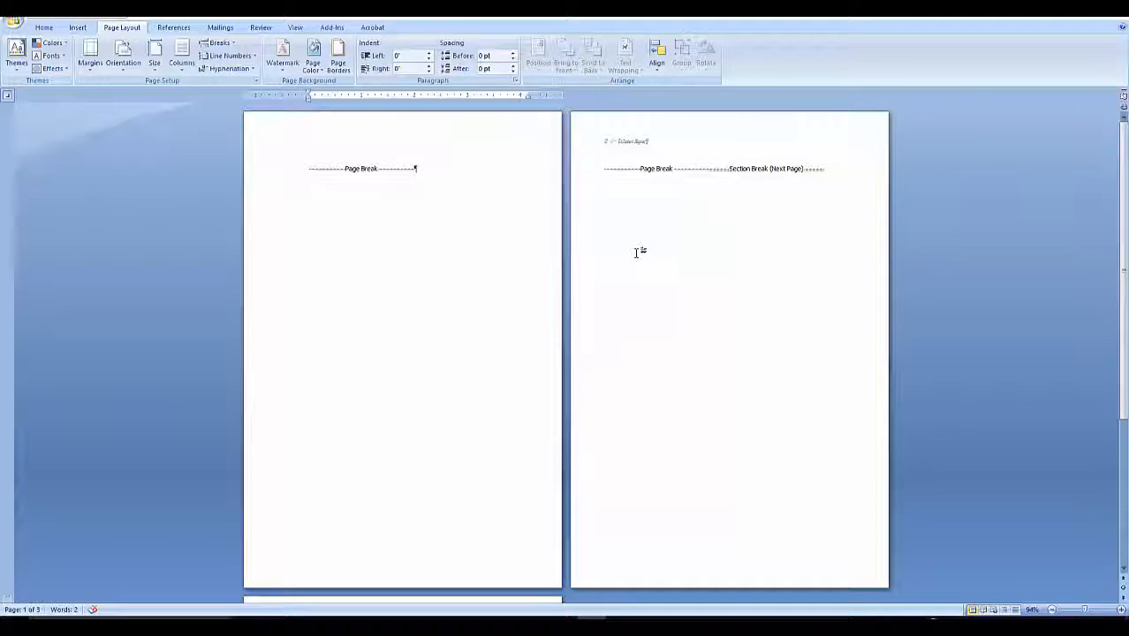
# Delete the page break in front of the new section break on page 2.
pyautogui.scroll(-5, 627, 252)
pyautogui.click(464, 391)
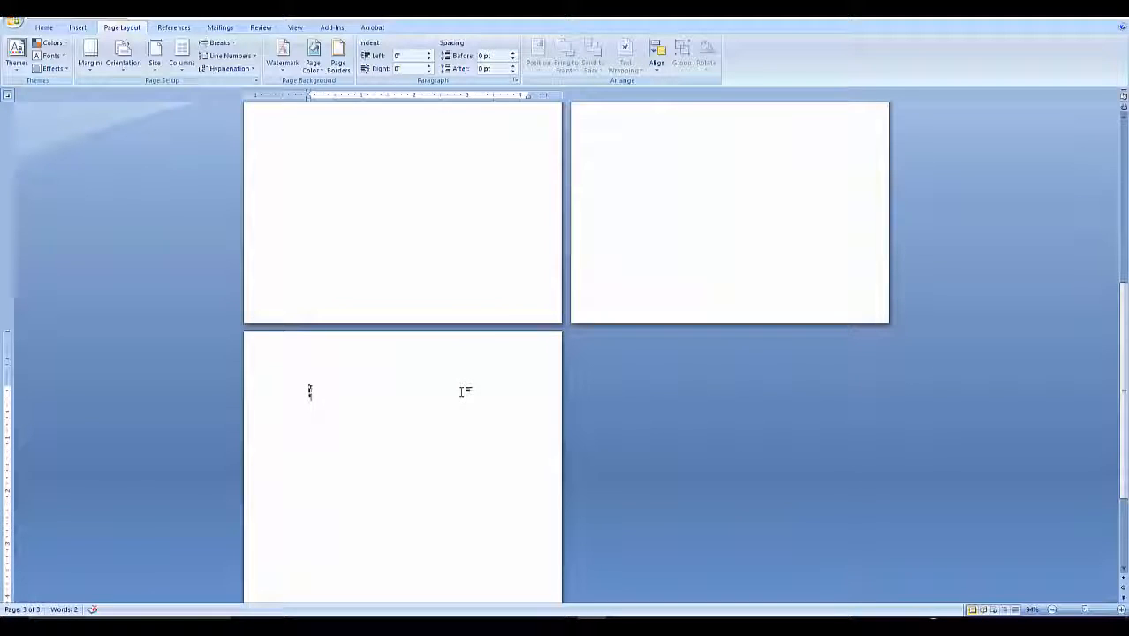
pyautogui.scroll(5, 462, 391)
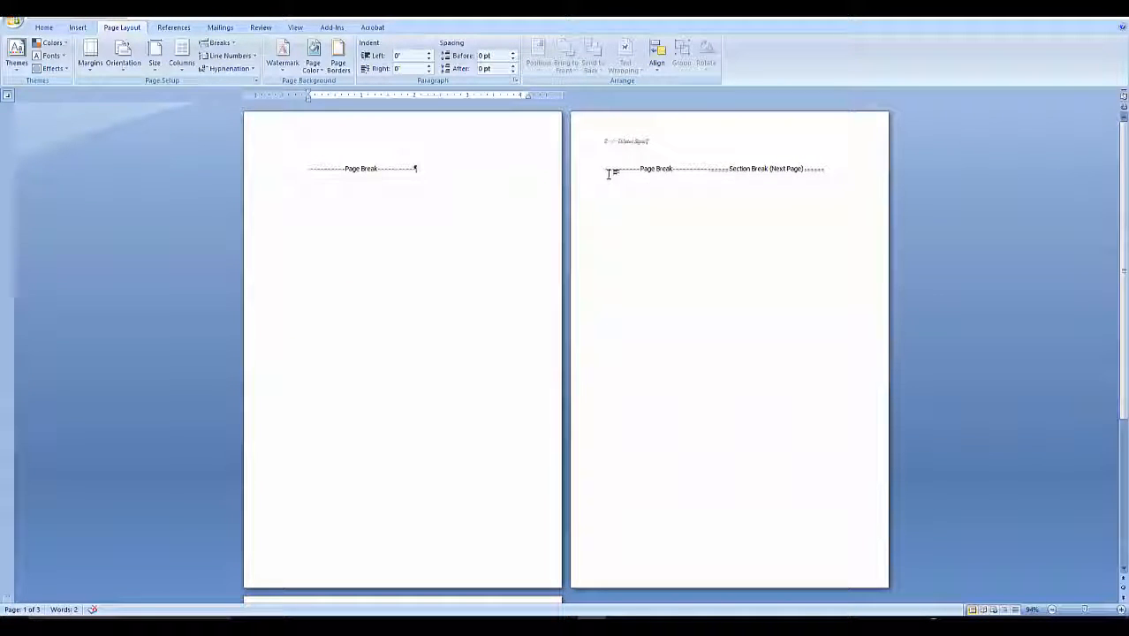
pyautogui.click(714, 168)
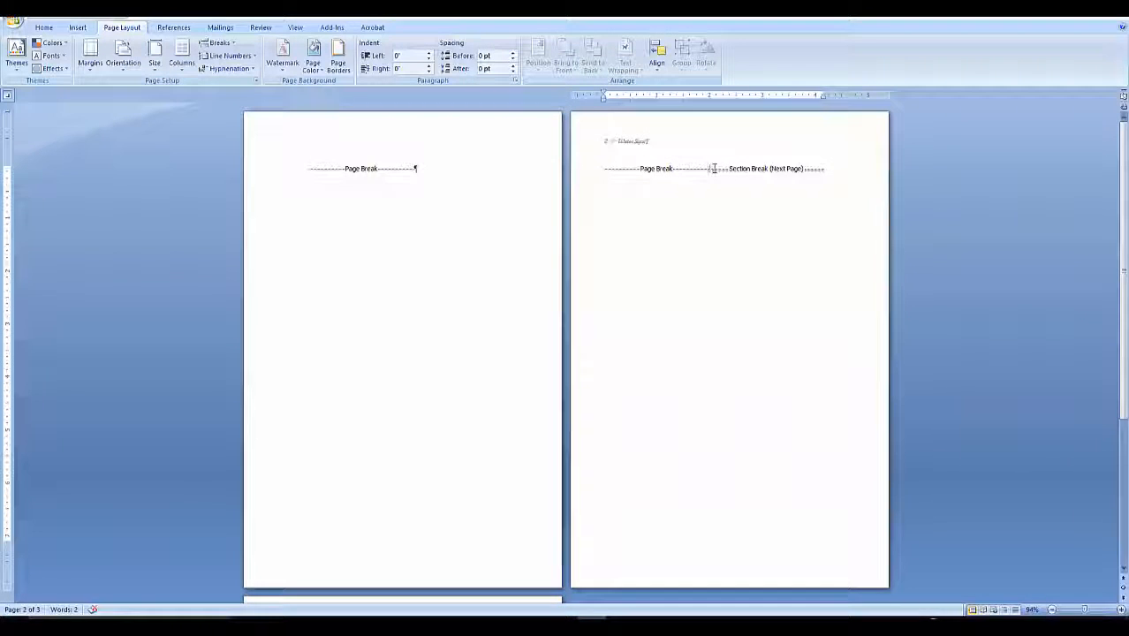
pyautogui.press('Delete')
pyautogui.scroll(-3, 684, 250)
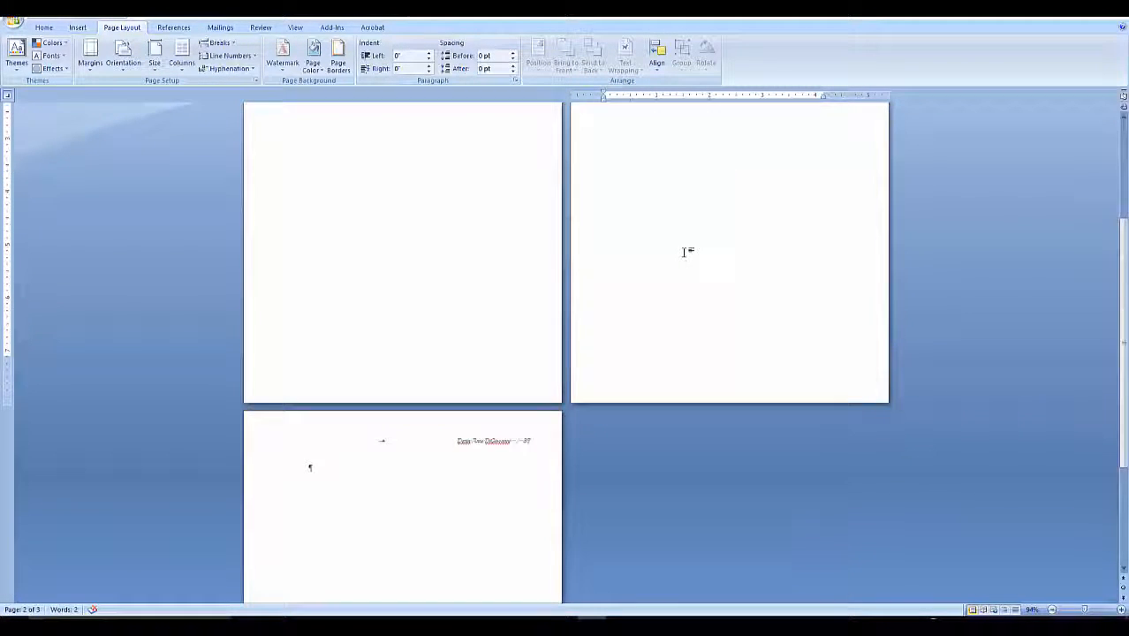
pyautogui.scroll(-1, 684, 252)
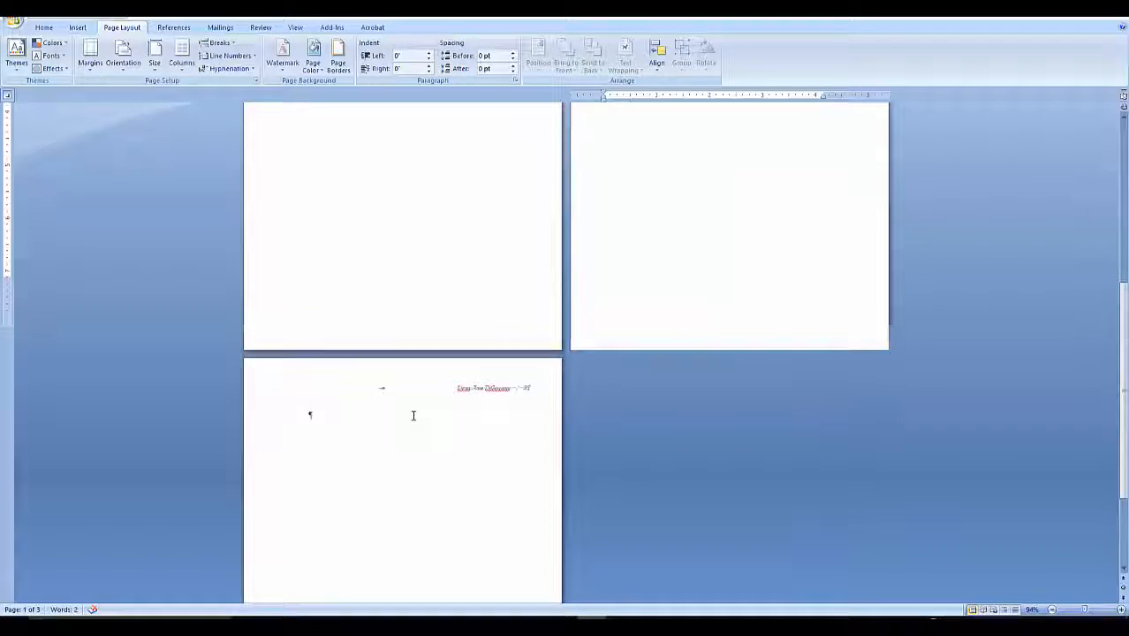